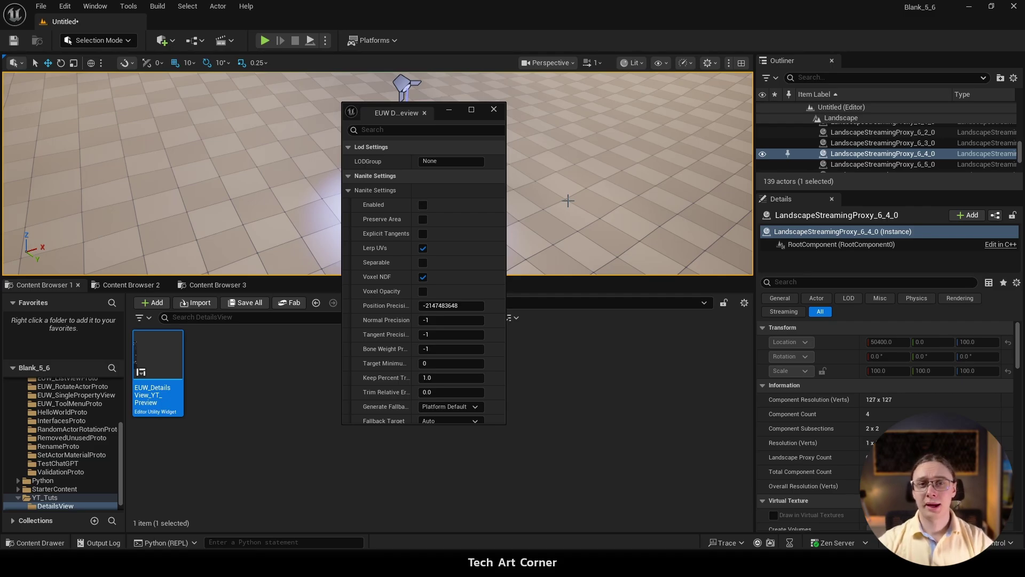
Step: Close the EUW Details View YT Preview utility widget window
{"action": "scroll", "coordinate": [370, 225], "scroll_direction": "down", "scroll_amount": 2}
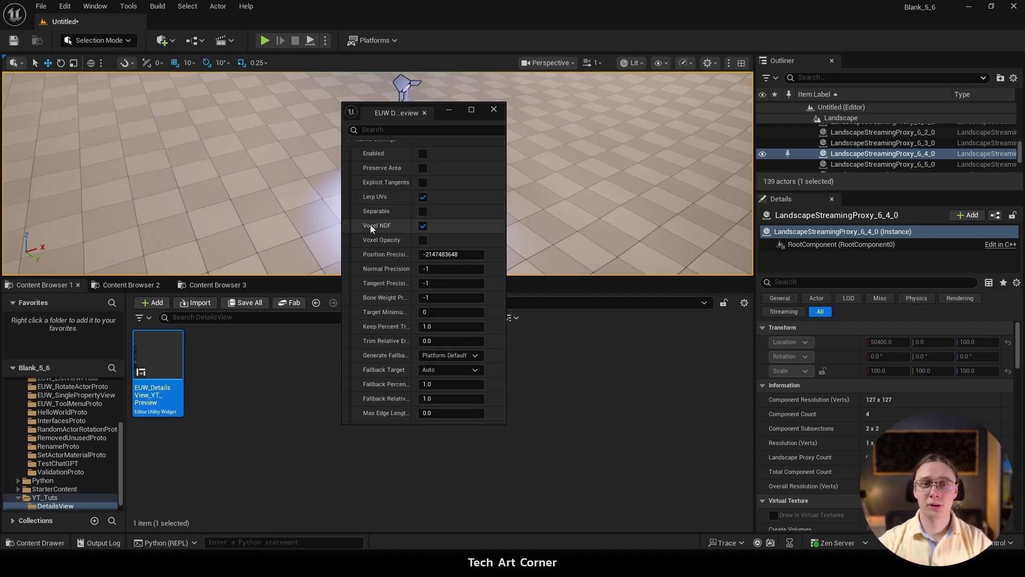
{"action": "scroll", "coordinate": [370, 224], "scroll_direction": "up", "scroll_amount": 2}
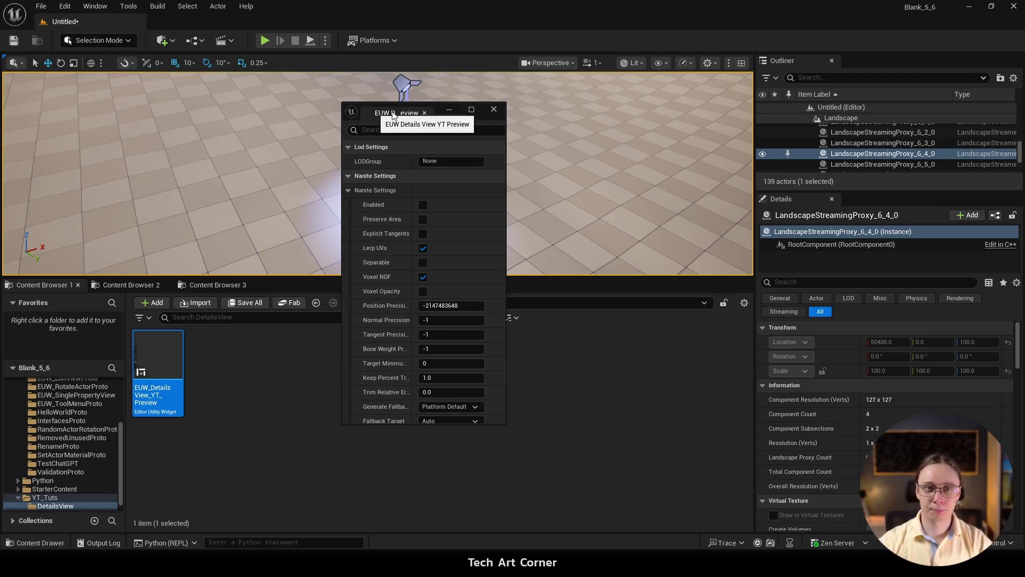
{"action": "left_click", "coordinate": [494, 110]}
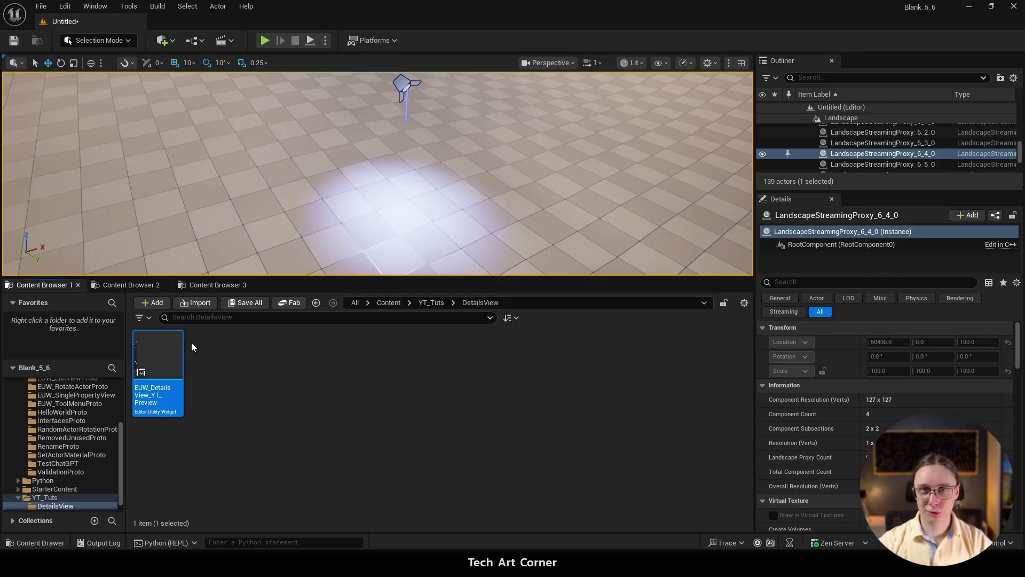
Step: Create a Stack Box-rooted Editor Utility Widget named EUW_Tutorial_TechArtCorner_DetailsView in the DetailsView folder
{"action": "left_click", "coordinate": [291, 386]}
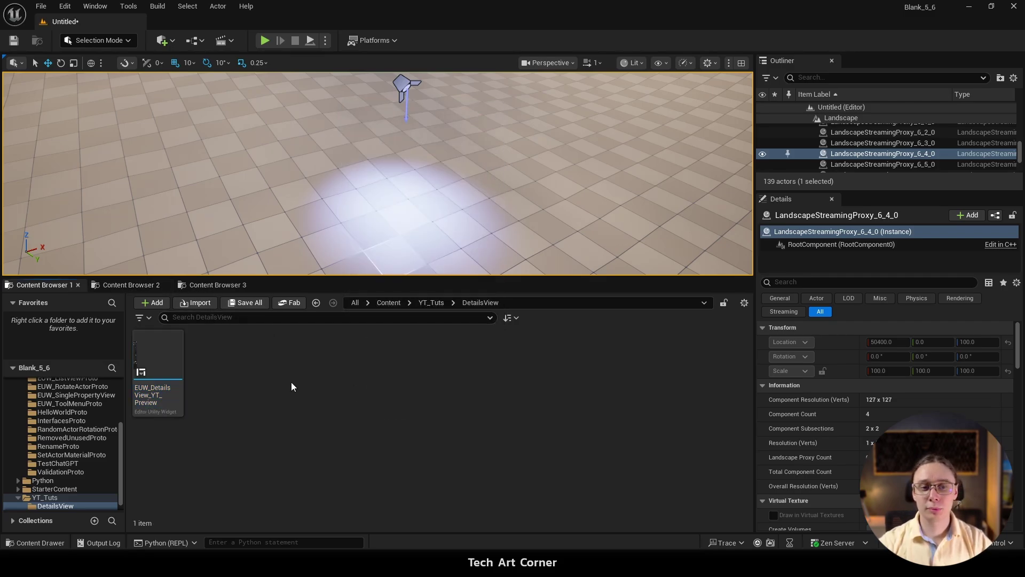
{"action": "right_click", "coordinate": [282, 366]}
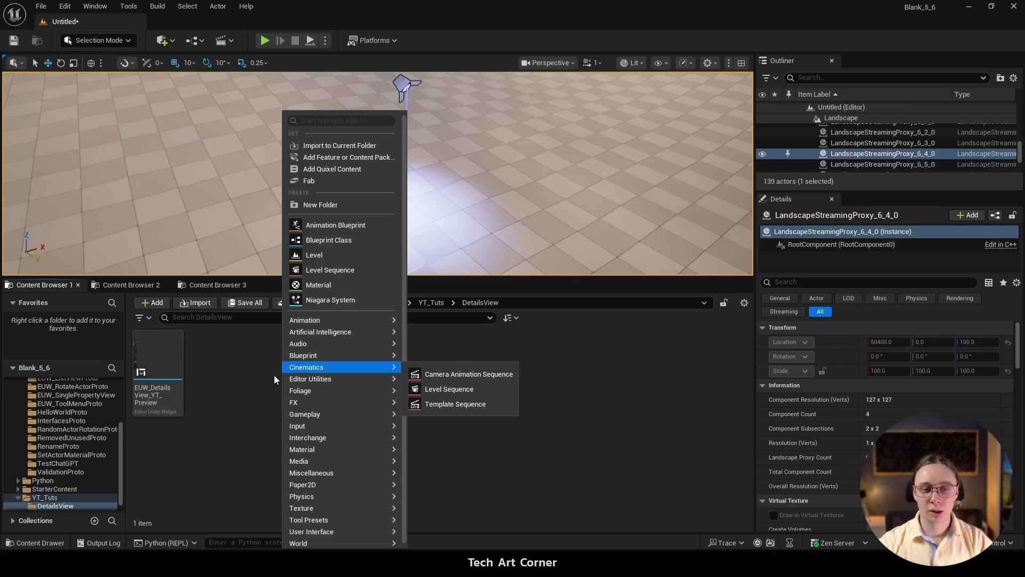
{"action": "mouse_move", "coordinate": [319, 379]}
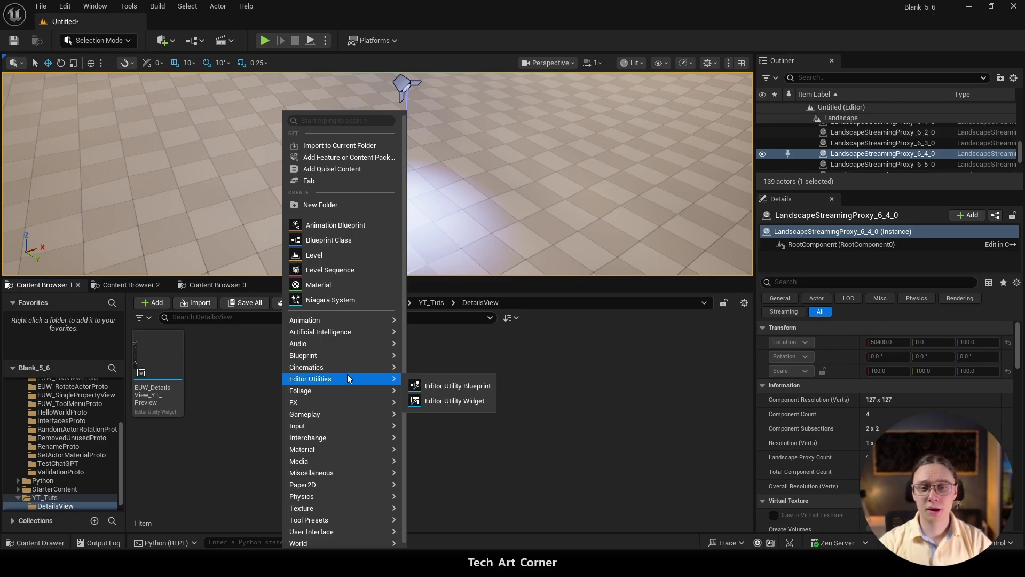
{"action": "left_click", "coordinate": [441, 402]}
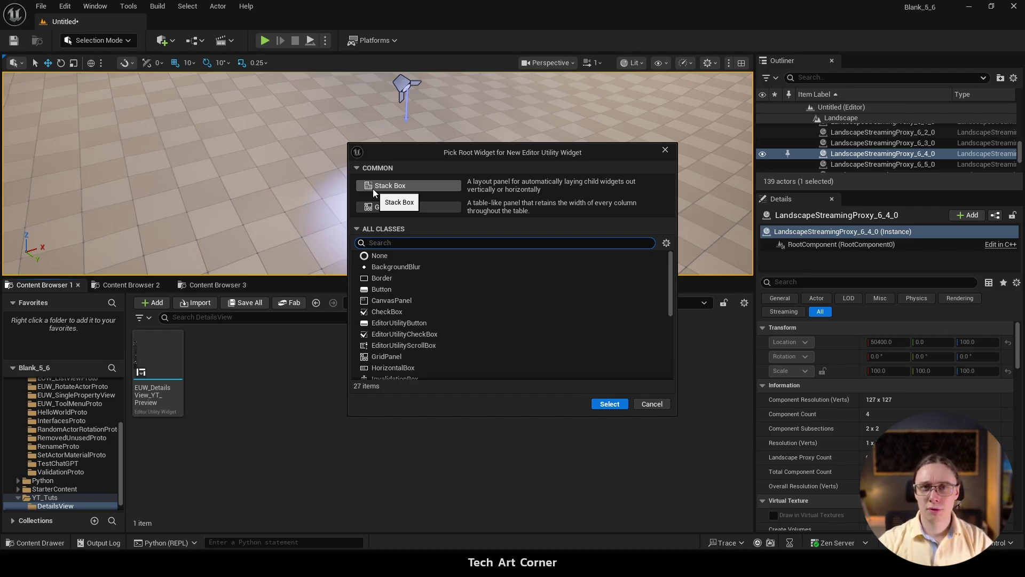
{"action": "left_click", "coordinate": [430, 184]}
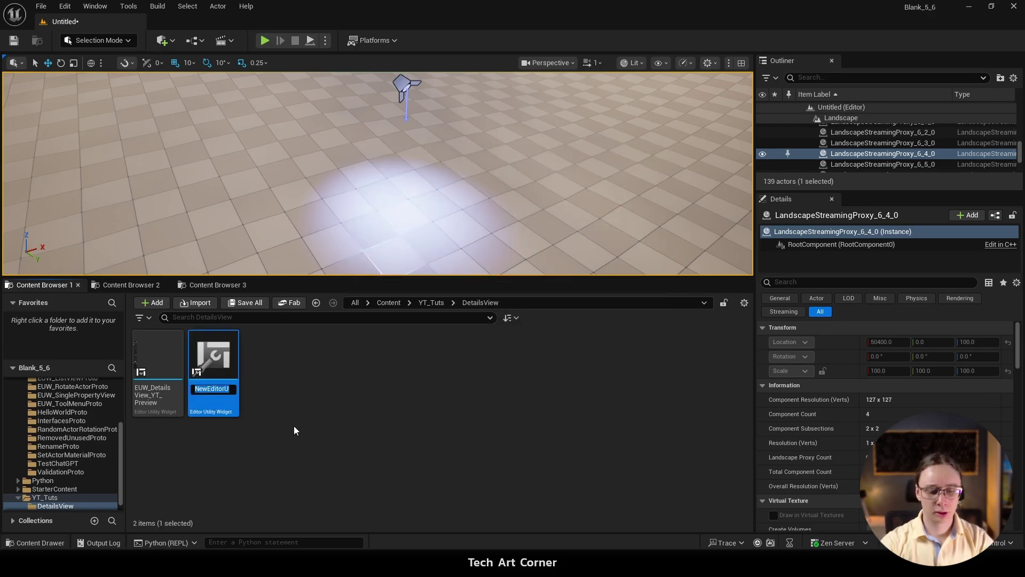
{"action": "type", "text": "EUW_"}
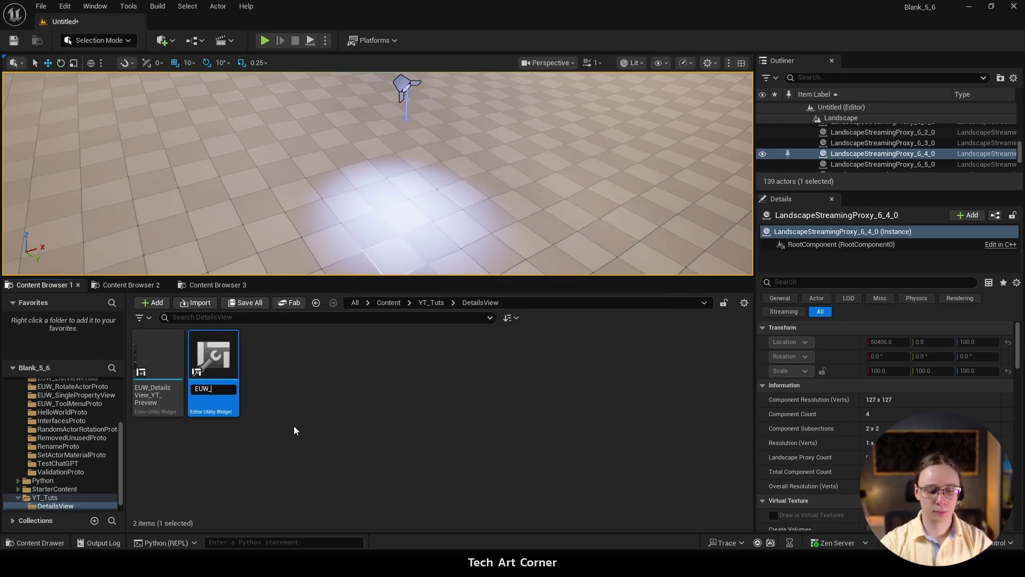
{"action": "type", "text": "Tutorial"}
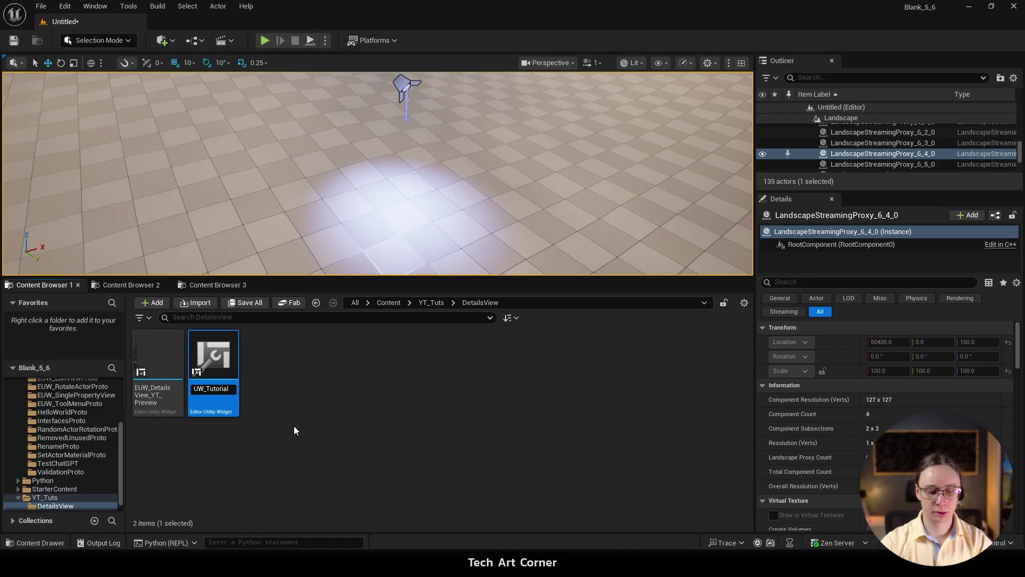
{"action": "type", "text": "_TechA"}
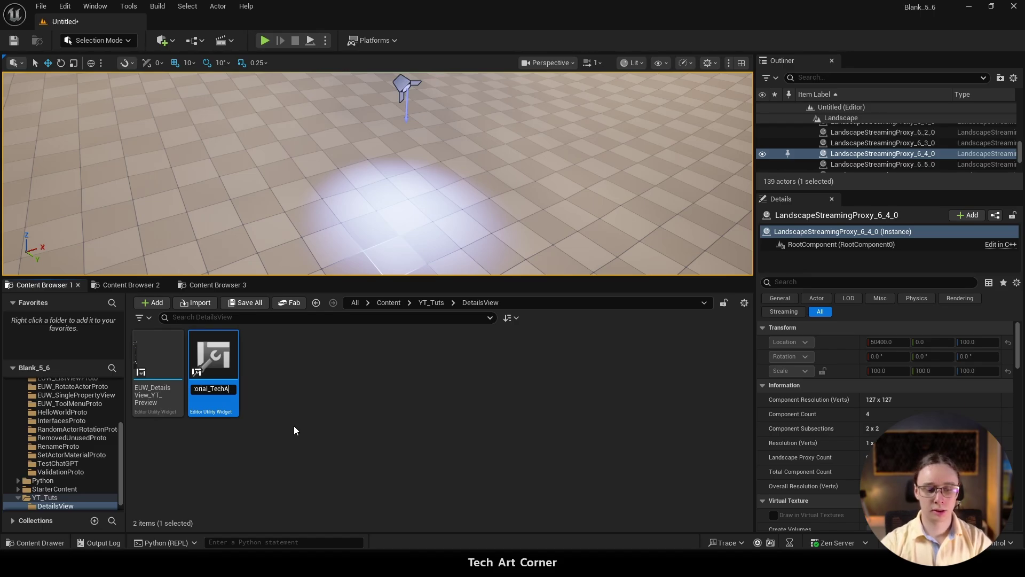
{"action": "type", "text": "rtCorner_D"}
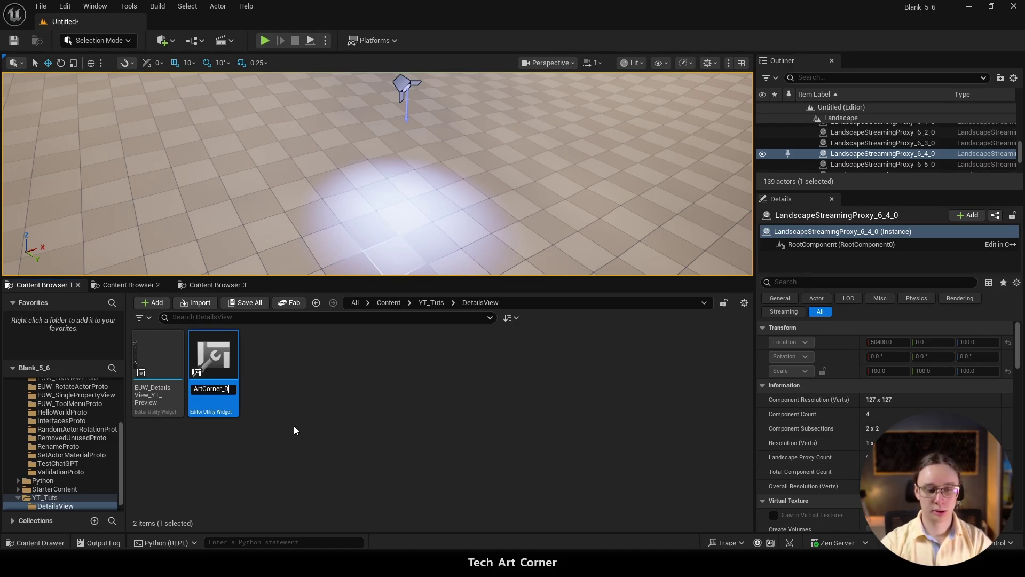
{"action": "type", "text": "etailsView"}
{"action": "key", "text": "Return"}
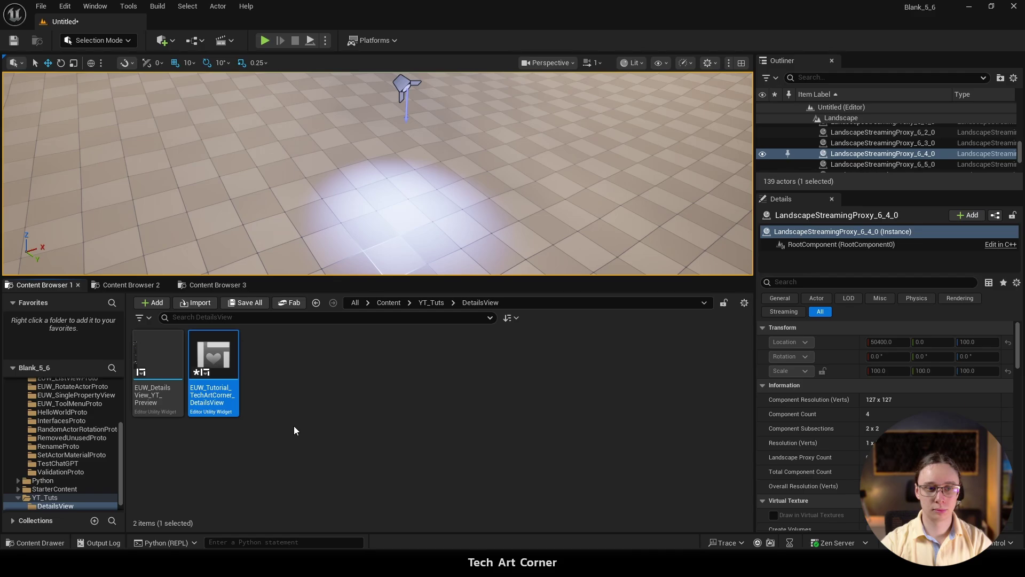
Step: Open and dock the new widget, then add a Details View inside its Stack Box
{"action": "double_click", "coordinate": [216, 407]}
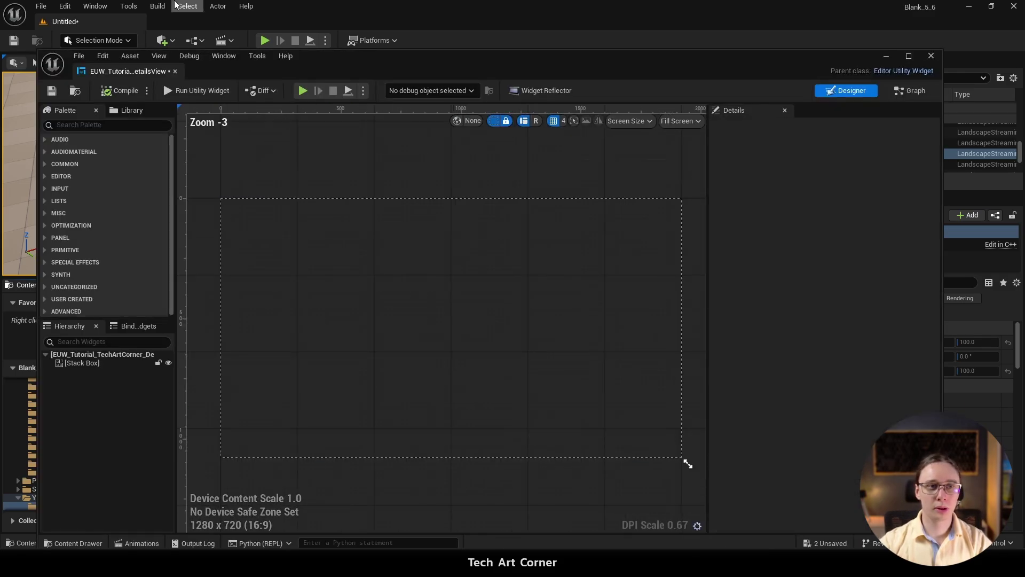
{"action": "left_click_drag", "start_coordinate": [155, 71], "coordinate": [214, 23]}
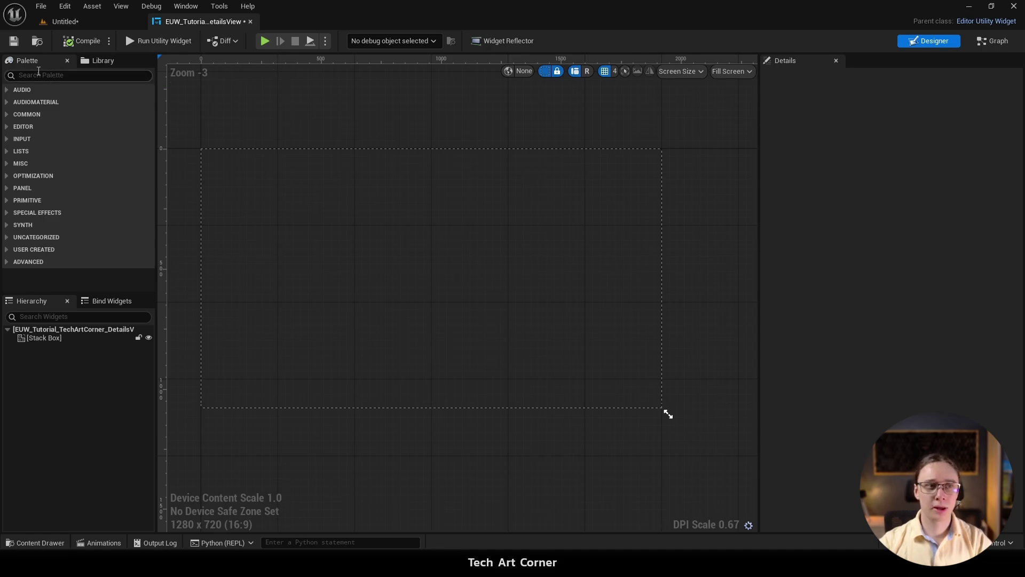
{"action": "left_click", "coordinate": [56, 75]}
{"action": "type", "text": "Dr"}
{"action": "key", "text": "BackSpace"}
{"action": "type", "text": "etails"}
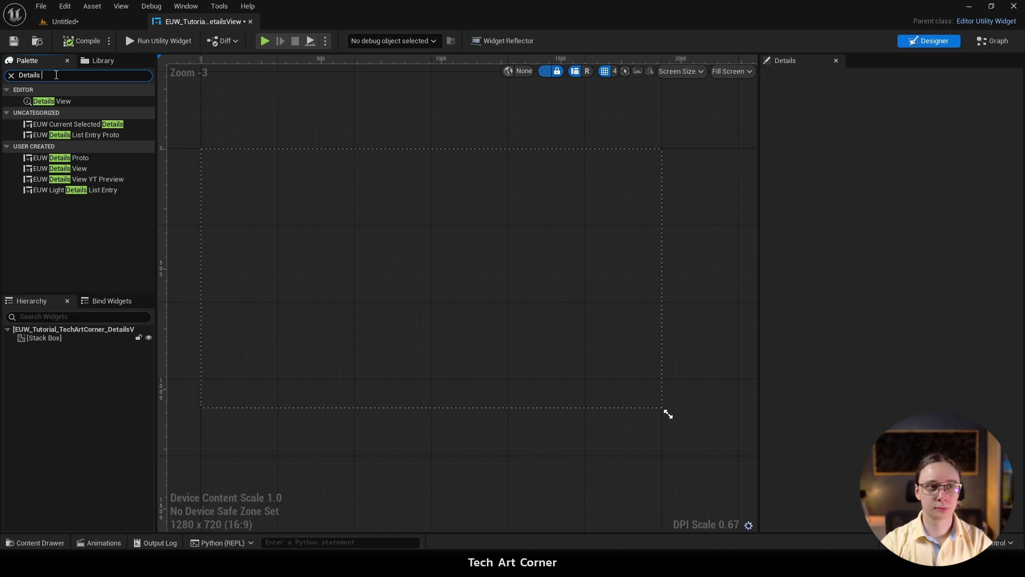
{"action": "type", "text": " View"}
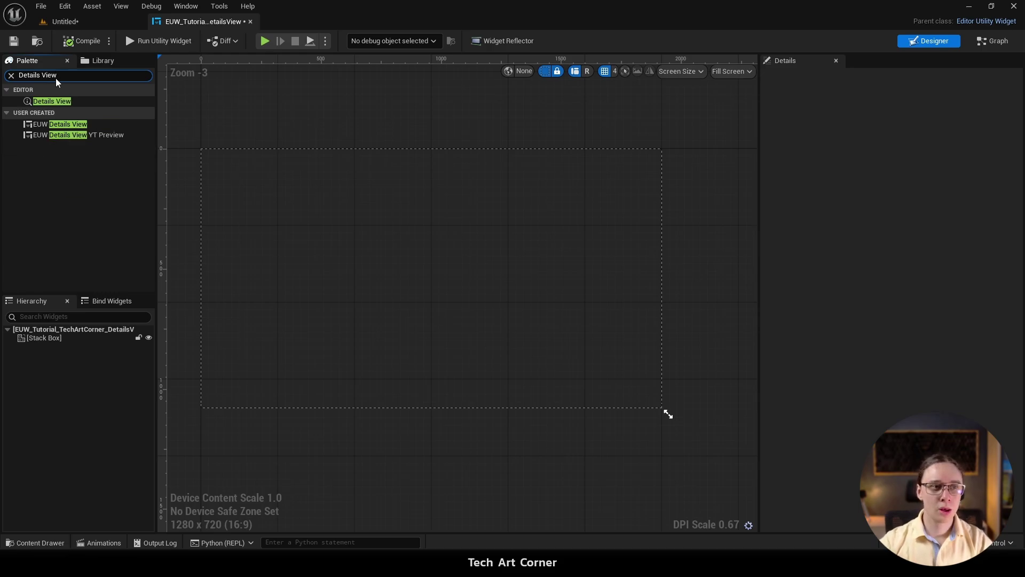
{"action": "left_click", "coordinate": [72, 101]}
{"action": "left_click_drag", "start_coordinate": [73, 105], "coordinate": [249, 174]}
Step: Mark the Details View as a variable, exposing it as DetailsView_0
{"action": "scroll", "coordinate": [228, 155], "scroll_direction": "up", "scroll_amount": 6}
{"action": "right_click_drag", "start_coordinate": [228, 155], "coordinate": [448, 100]}
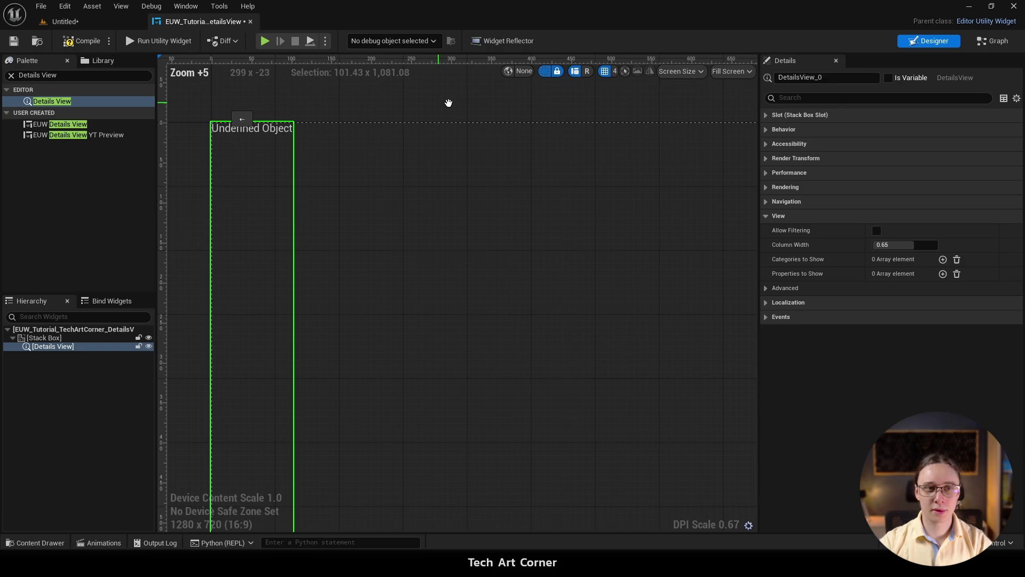
{"action": "scroll", "coordinate": [446, 156], "scroll_direction": "up", "scroll_amount": 10}
{"action": "left_click", "coordinate": [426, 135]}
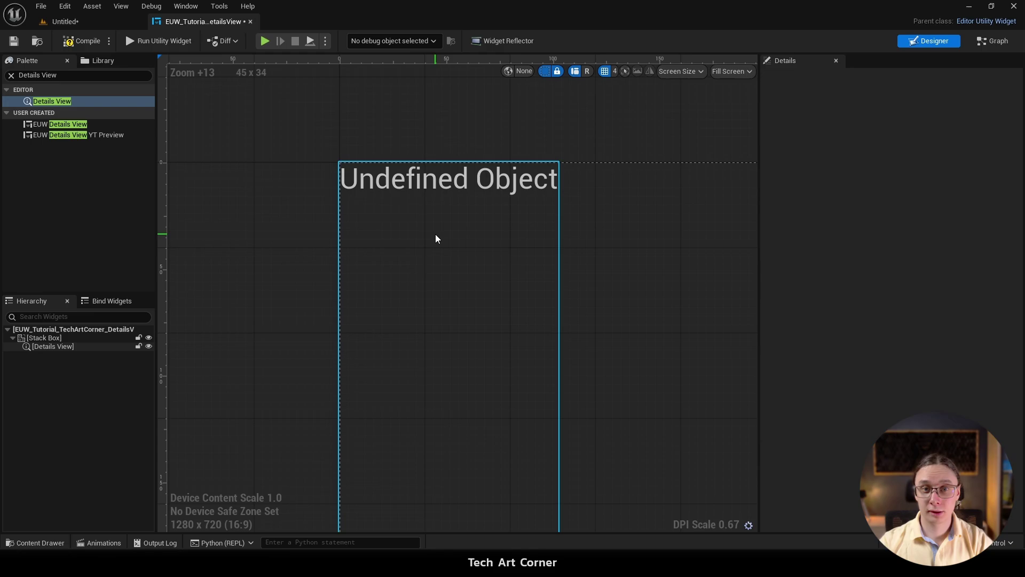
{"action": "left_click", "coordinate": [463, 213]}
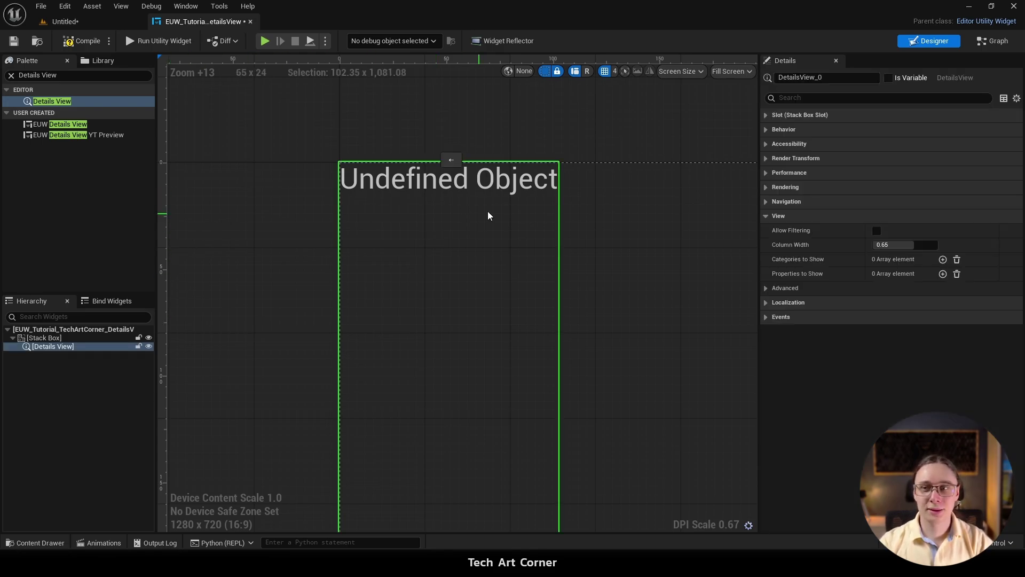
{"action": "left_click", "coordinate": [888, 78]}
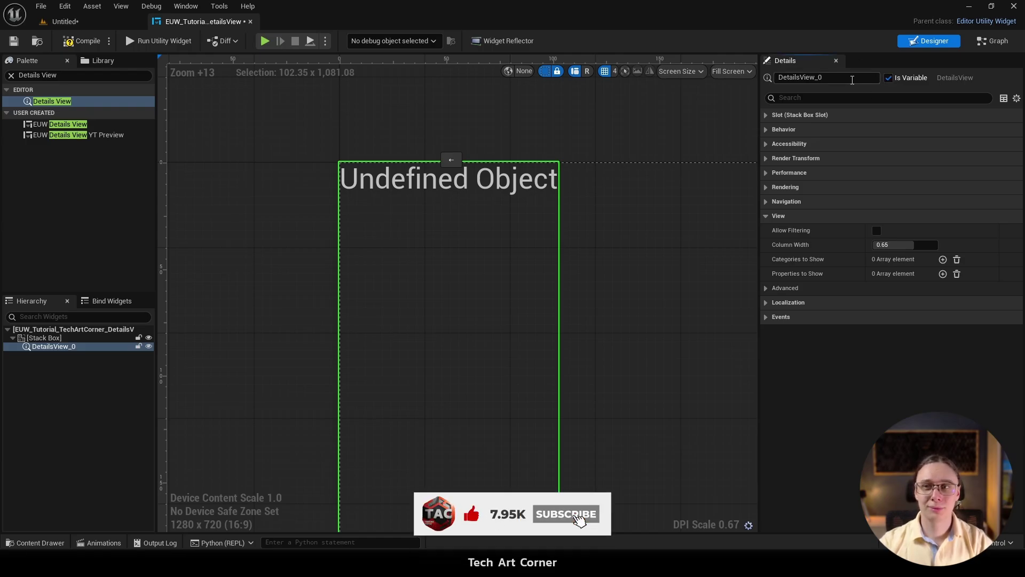
{"action": "left_click", "coordinate": [993, 40]}
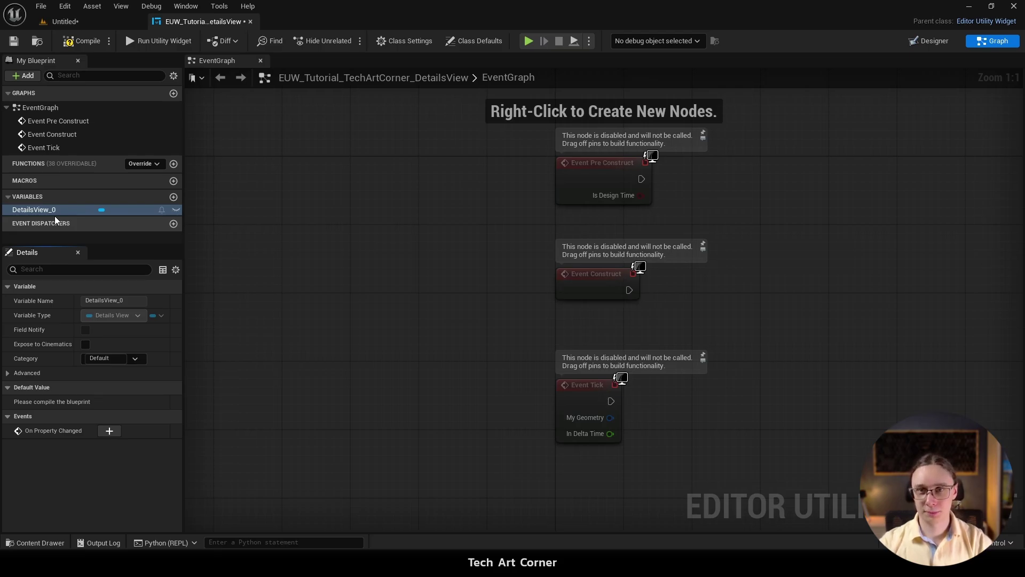
Step: Add a DetailsView_0 getter wired into the Target of a new Set Object node
{"action": "right_click_drag", "start_coordinate": [549, 171], "coordinate": [330, 207]}
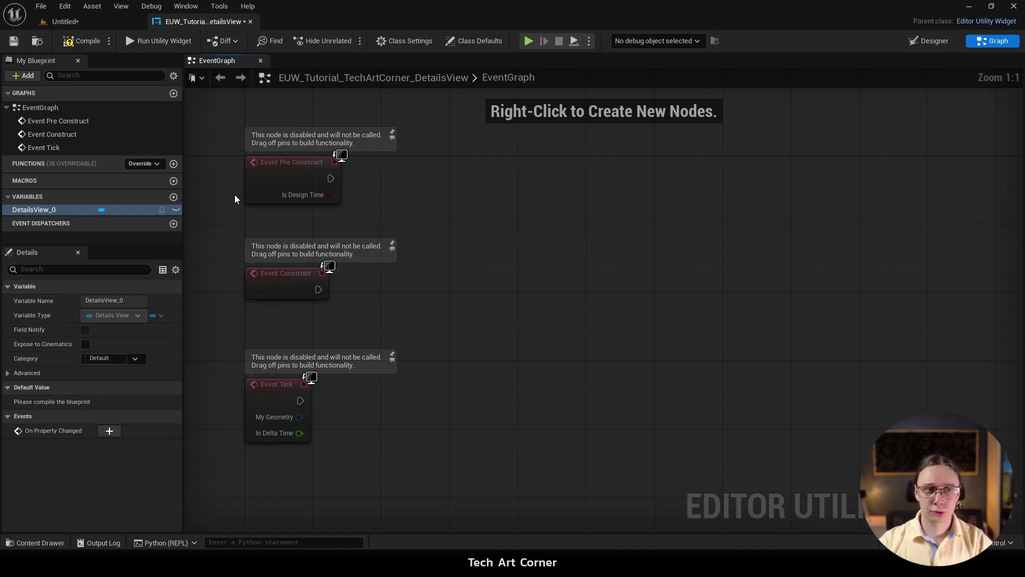
{"action": "left_click_drag", "start_coordinate": [29, 212], "coordinate": [564, 181]}
{"action": "type", "text": "set obj"}
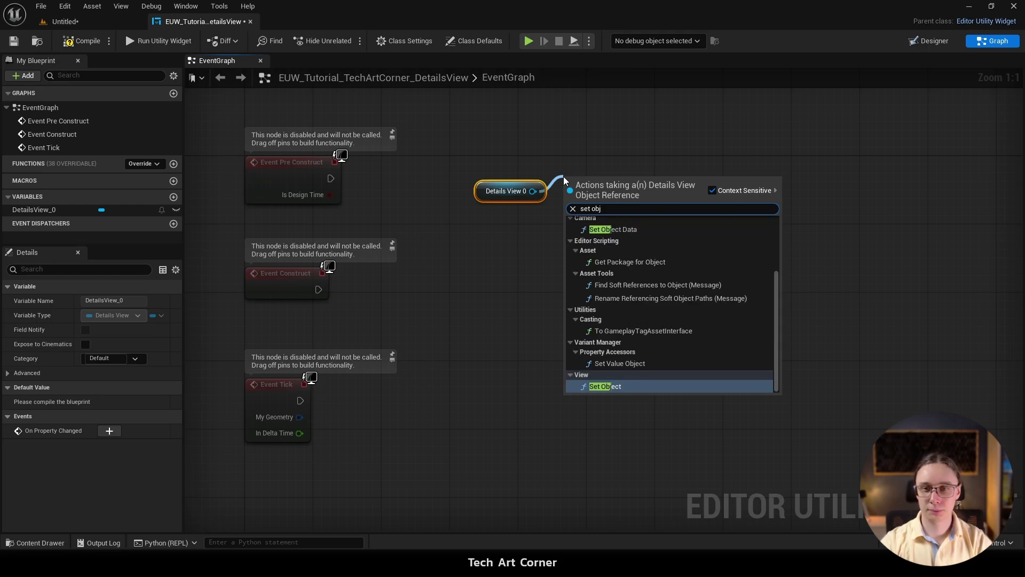
{"action": "key", "text": "Return"}
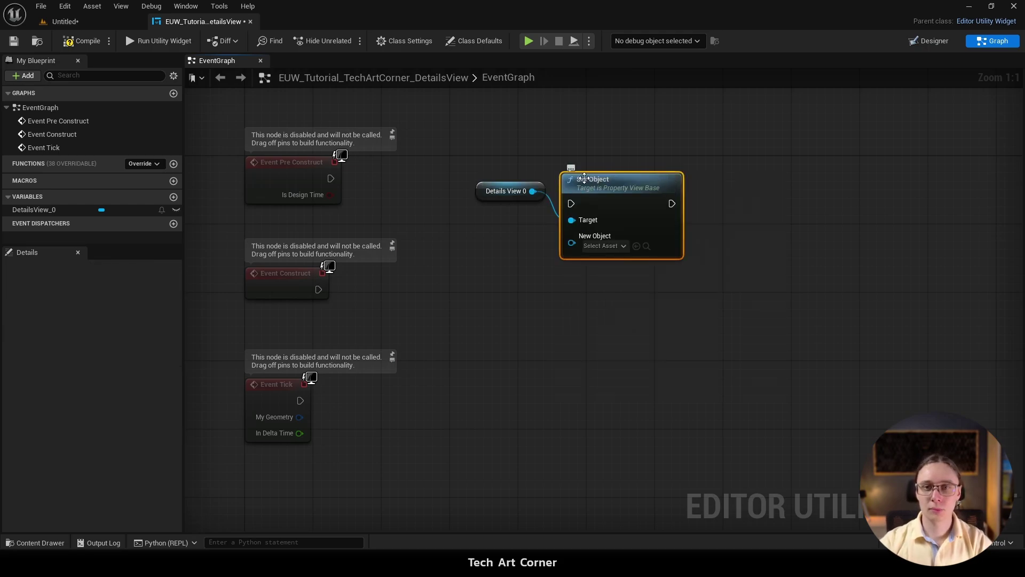
{"action": "left_click_drag", "start_coordinate": [595, 181], "coordinate": [623, 151]}
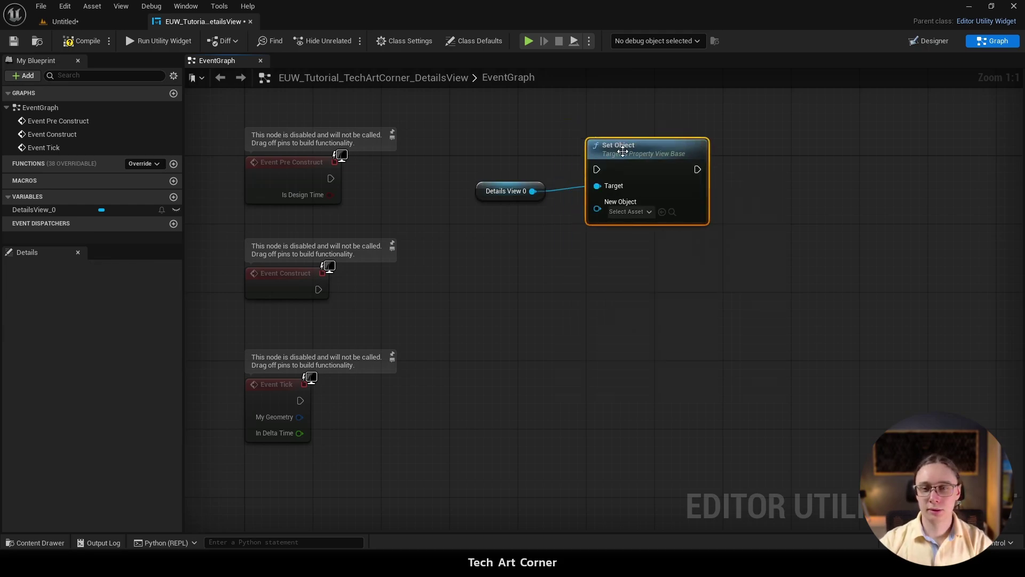
{"action": "left_click", "coordinate": [630, 212]}
{"action": "scroll", "coordinate": [674, 308], "scroll_direction": "down", "scroll_amount": 5}
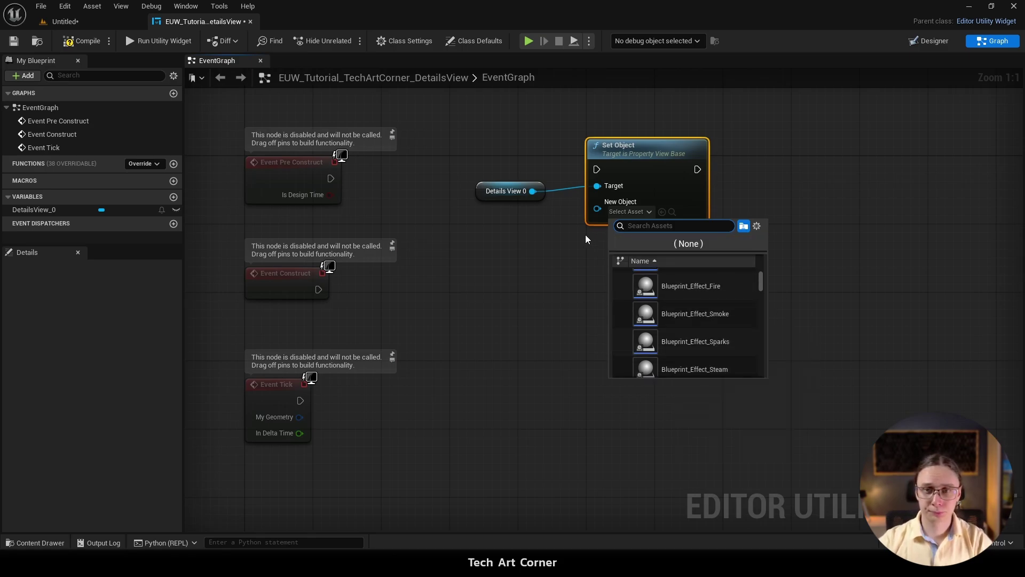
{"action": "left_click", "coordinate": [556, 291]}
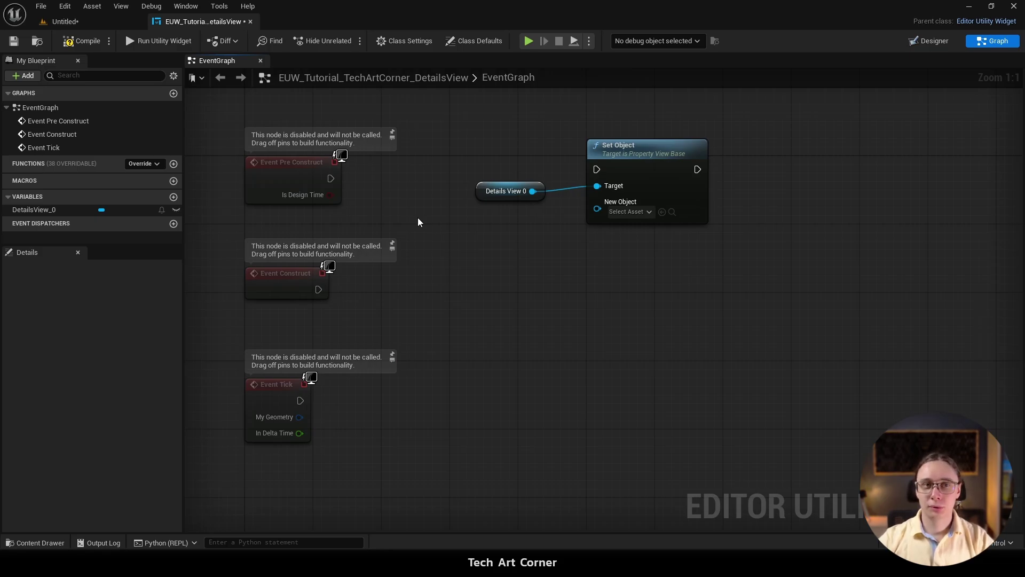
{"action": "left_click", "coordinate": [929, 40]}
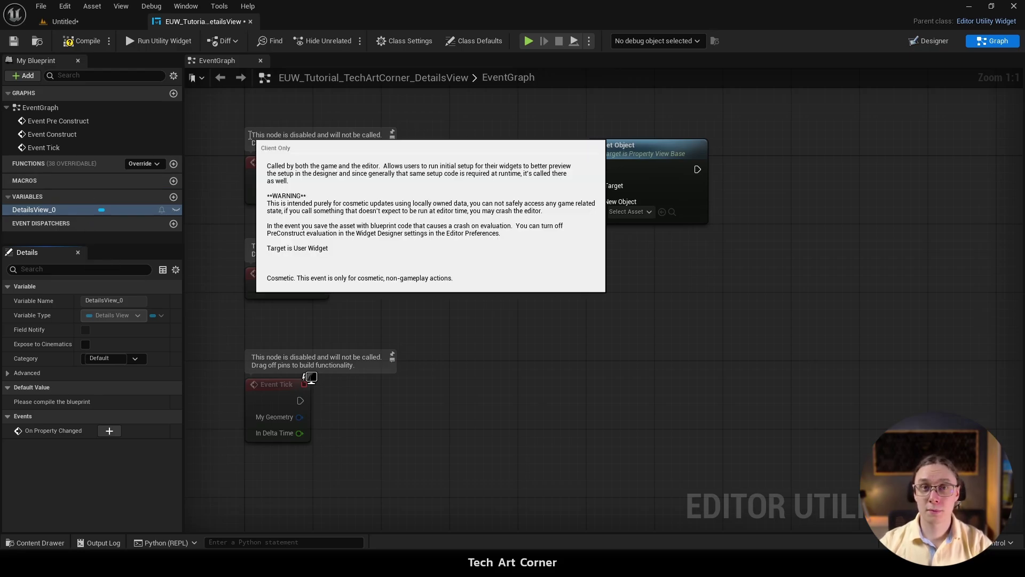
Step: Create an ExampleMesh variable typed as a Static Mesh object reference
{"action": "left_click", "coordinate": [173, 196]}
{"action": "type", "text": "Exa"}
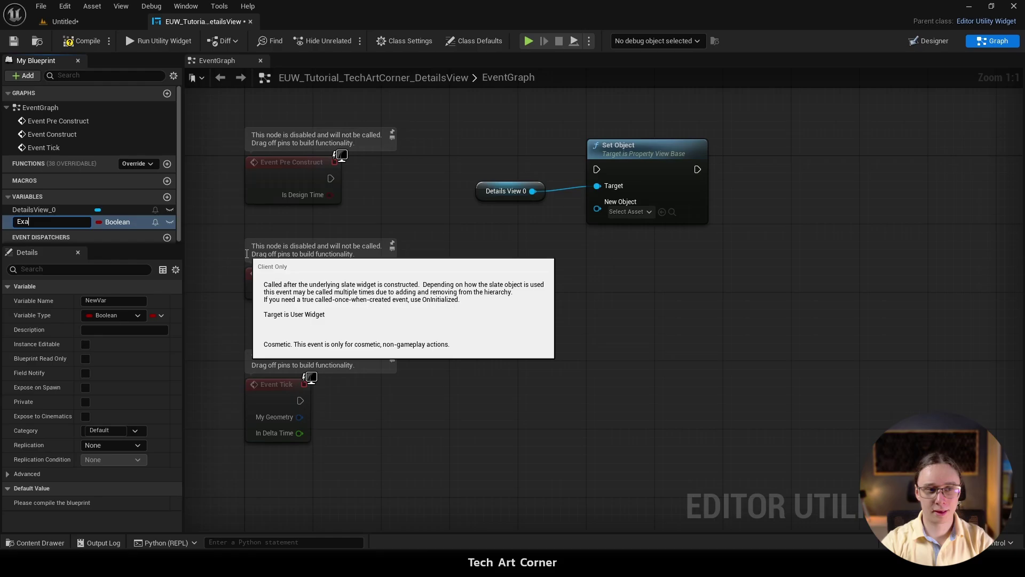
{"action": "type", "text": "mpleMesh"}
{"action": "key", "text": "Return"}
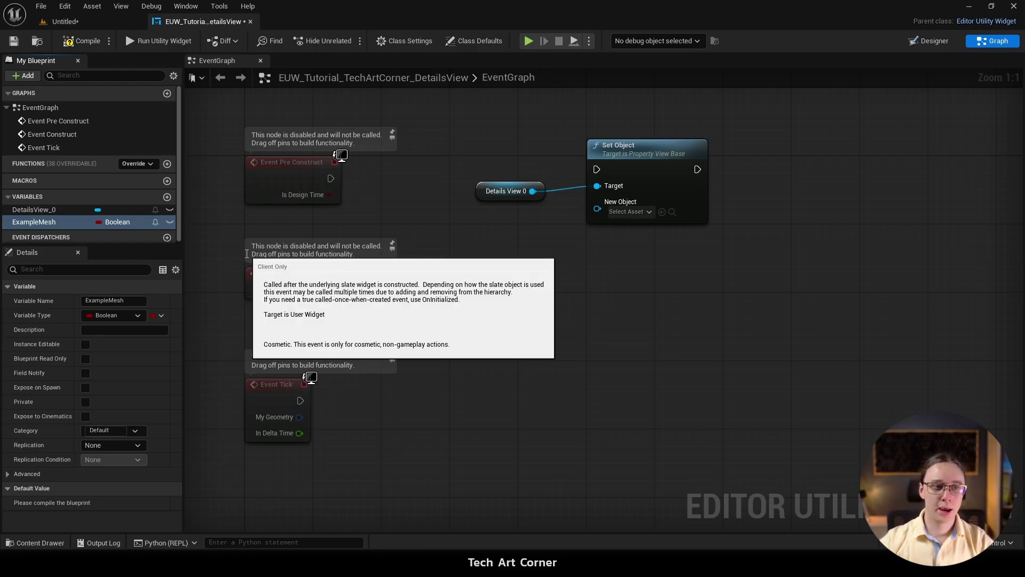
{"action": "left_click", "coordinate": [99, 221]}
{"action": "type", "text": "Static"}
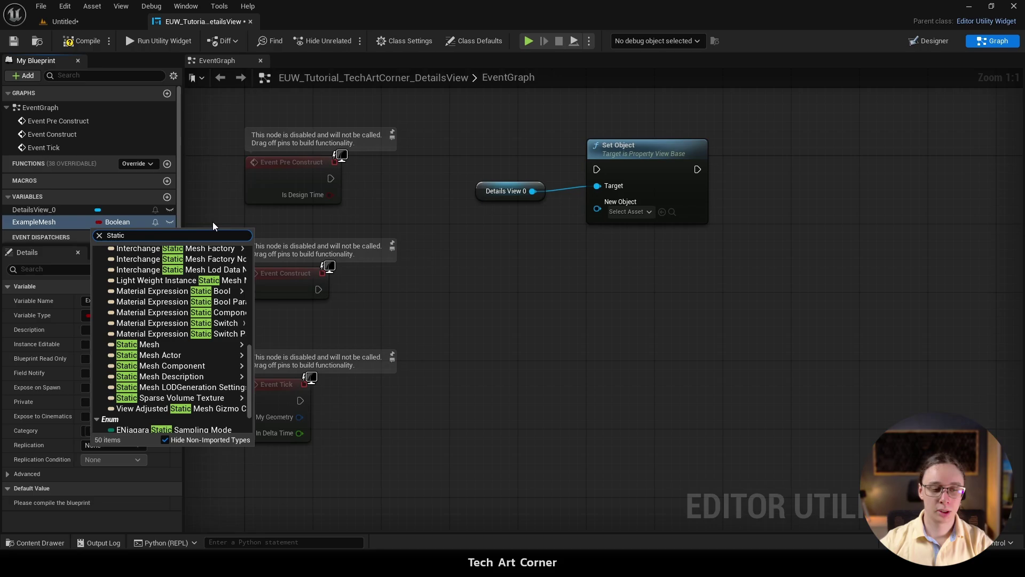
{"action": "mouse_move", "coordinate": [224, 344]}
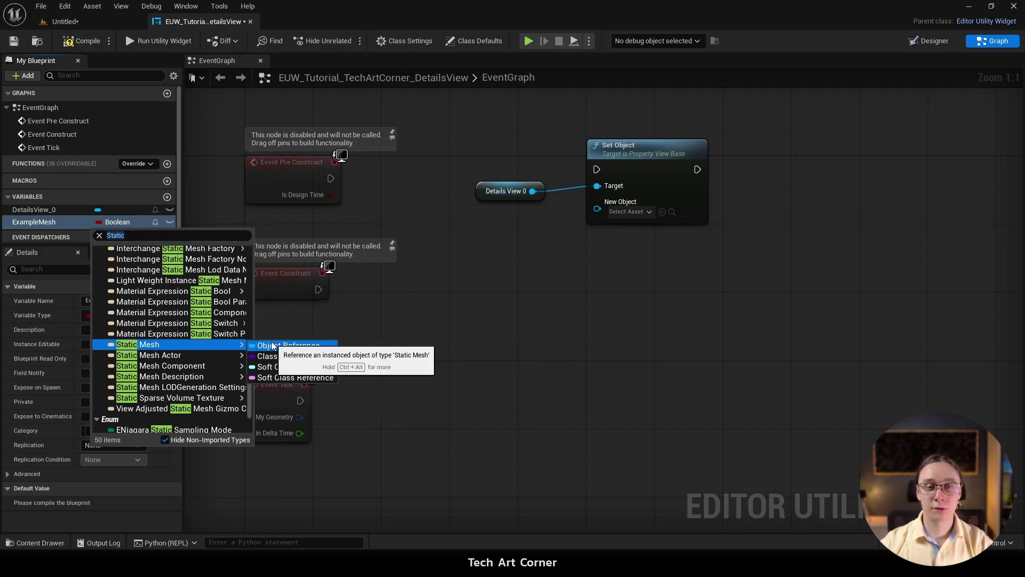
{"action": "left_click", "coordinate": [272, 346]}
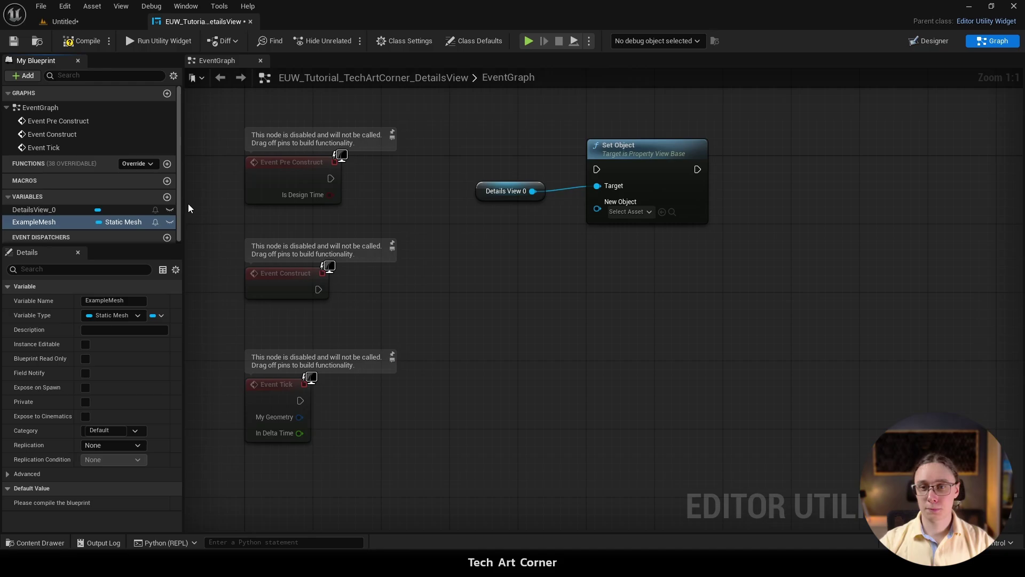
Step: Add an ExampleMesh getter and connect it to Set Object's New Object input
{"action": "left_click_drag", "start_coordinate": [79, 224], "coordinate": [503, 237]}
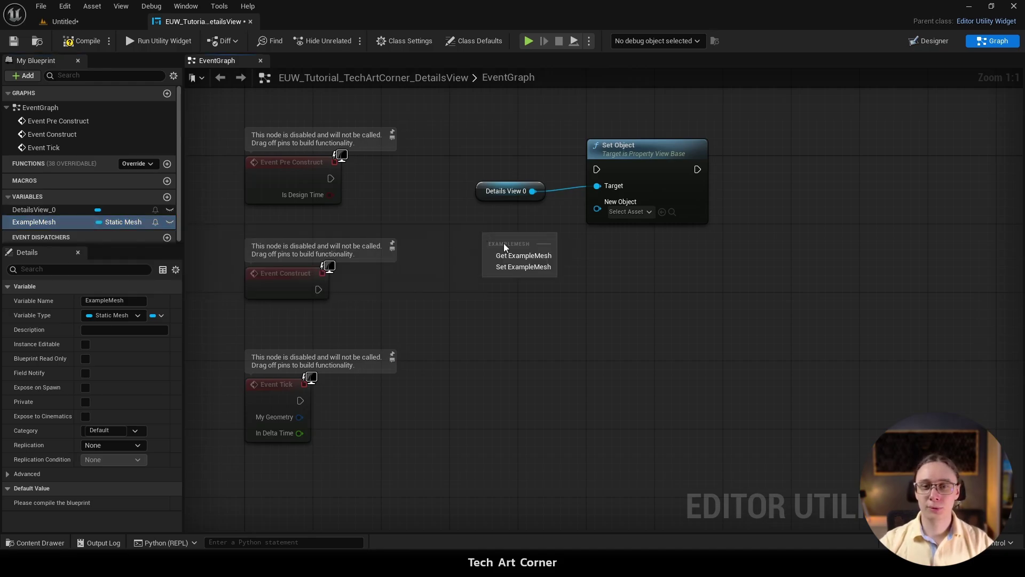
{"action": "left_click", "coordinate": [518, 255]}
{"action": "left_click_drag", "start_coordinate": [533, 233], "coordinate": [601, 206]}
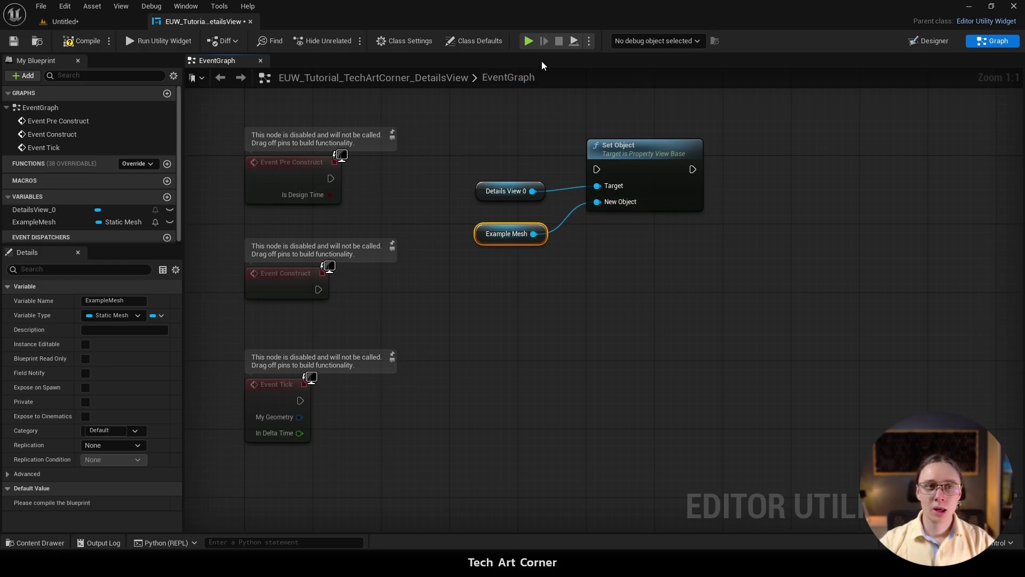
Step: Drive Set Object from Event Pre Construct, then compile, save and test-run the widget
{"action": "left_click_drag", "start_coordinate": [596, 169], "coordinate": [331, 178]}
{"action": "left_click", "coordinate": [83, 41]}
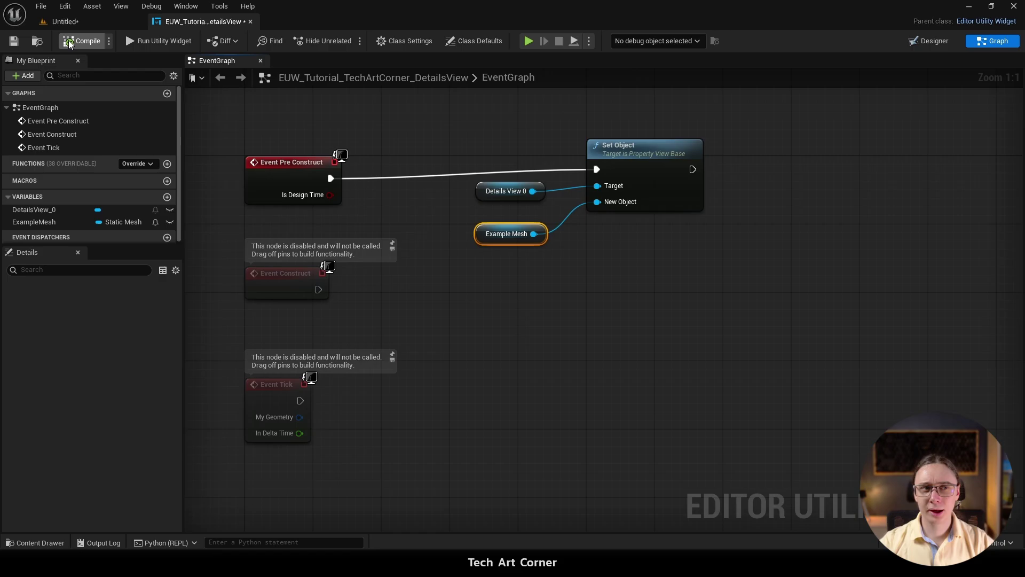
{"action": "left_click", "coordinate": [13, 42]}
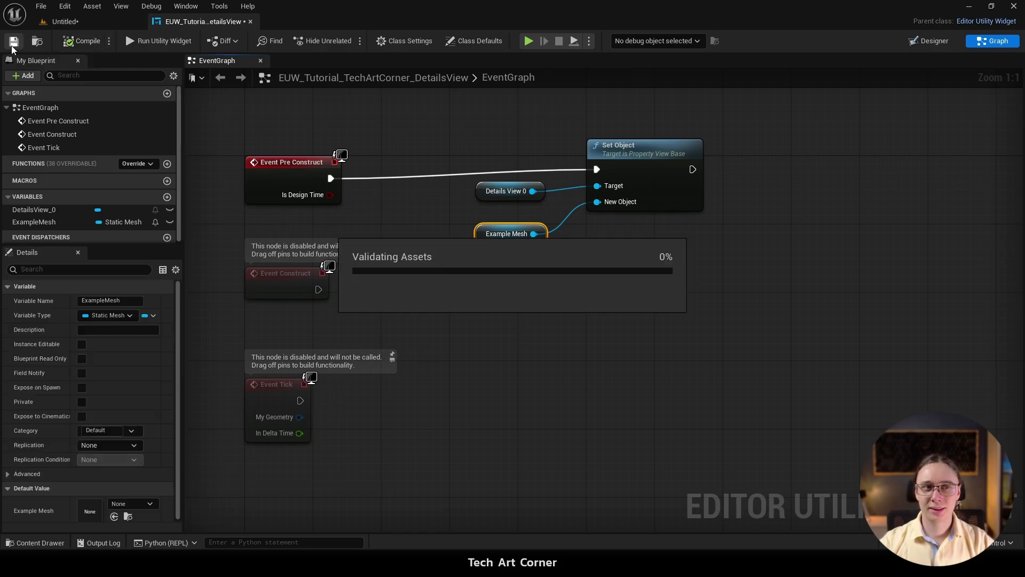
{"action": "left_click", "coordinate": [156, 41]}
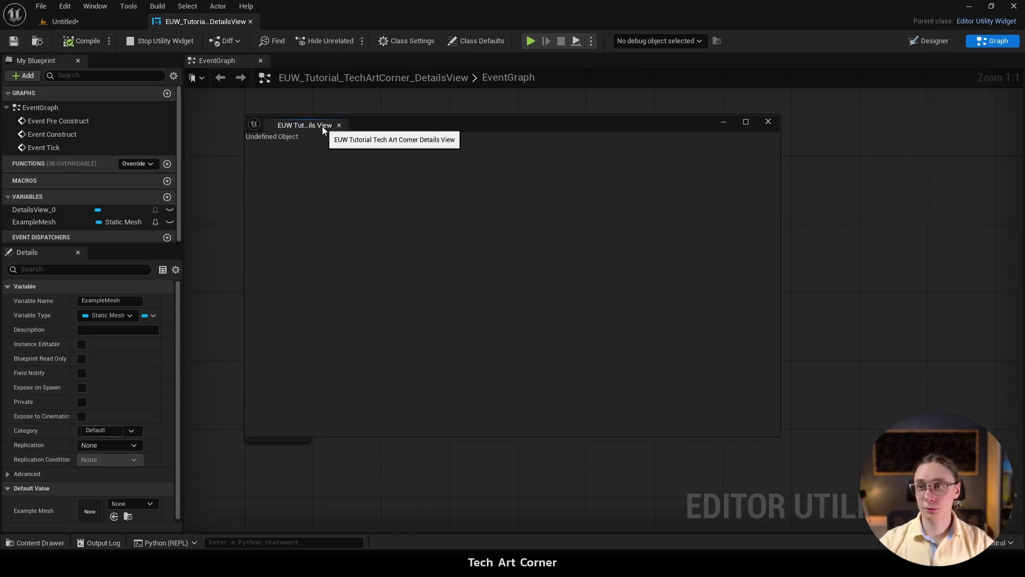
{"action": "left_click", "coordinate": [339, 125]}
{"action": "left_click", "coordinate": [934, 41]}
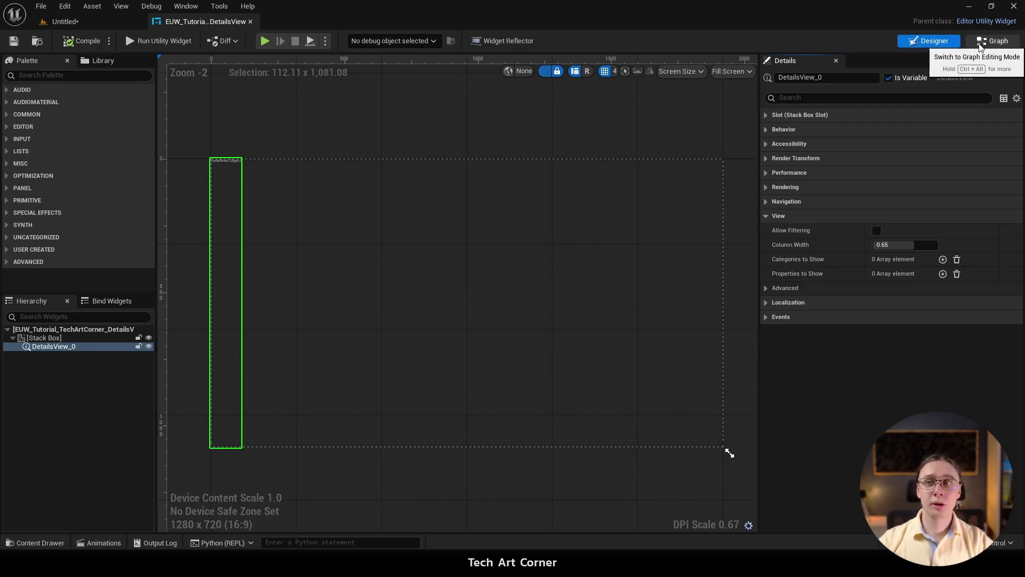
{"action": "left_click", "coordinate": [981, 42]}
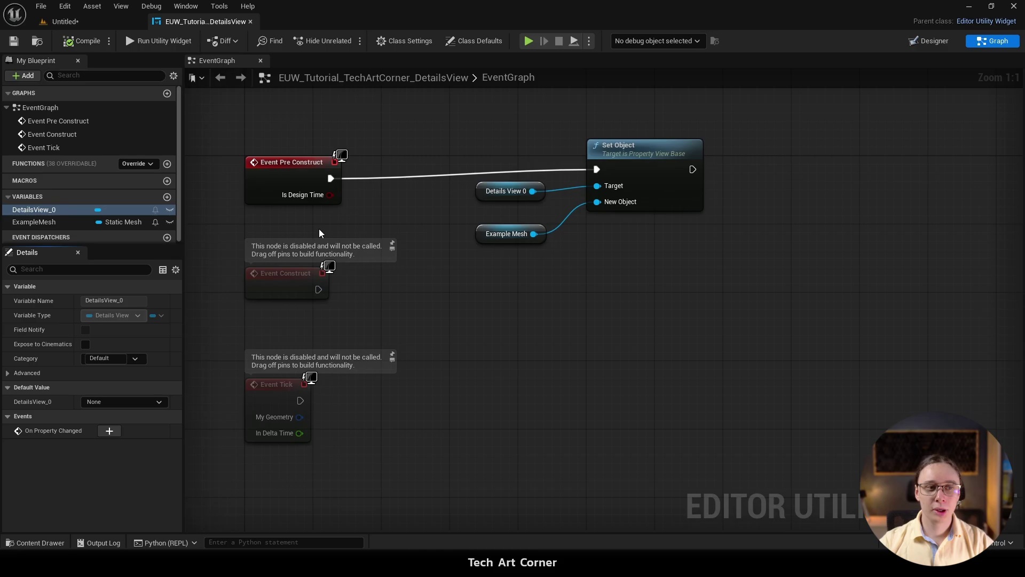
Step: Set ExampleMesh's default value to the Shape_Cube static mesh
{"action": "left_click", "coordinate": [56, 221]}
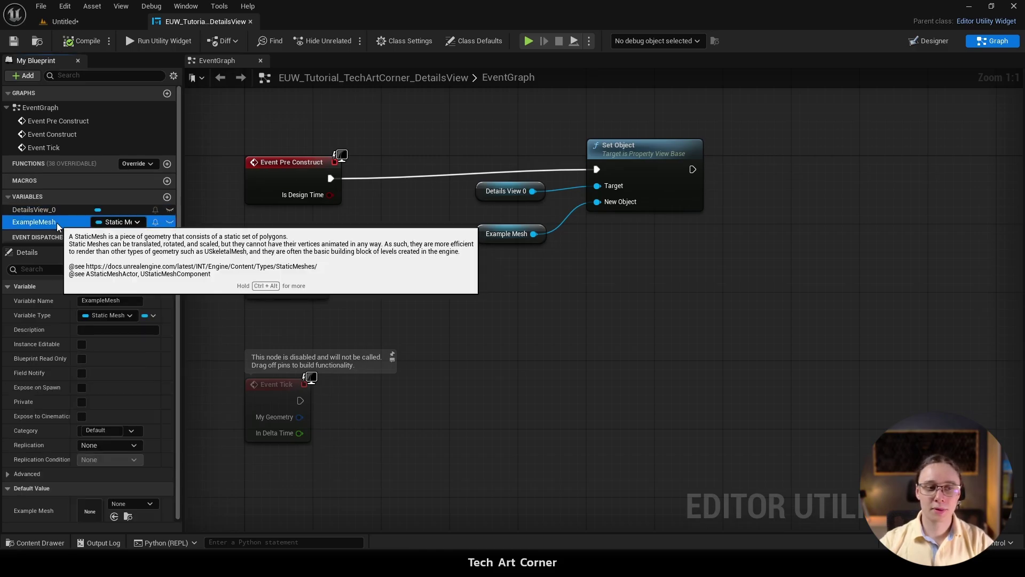
{"action": "scroll", "coordinate": [72, 332], "scroll_direction": "down", "scroll_amount": 1}
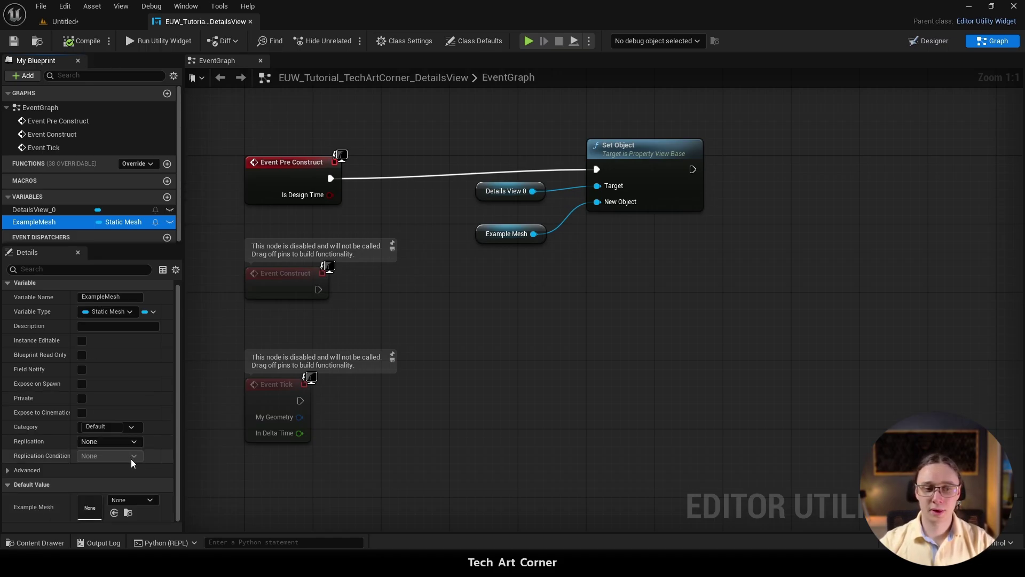
{"action": "left_click", "coordinate": [132, 499]}
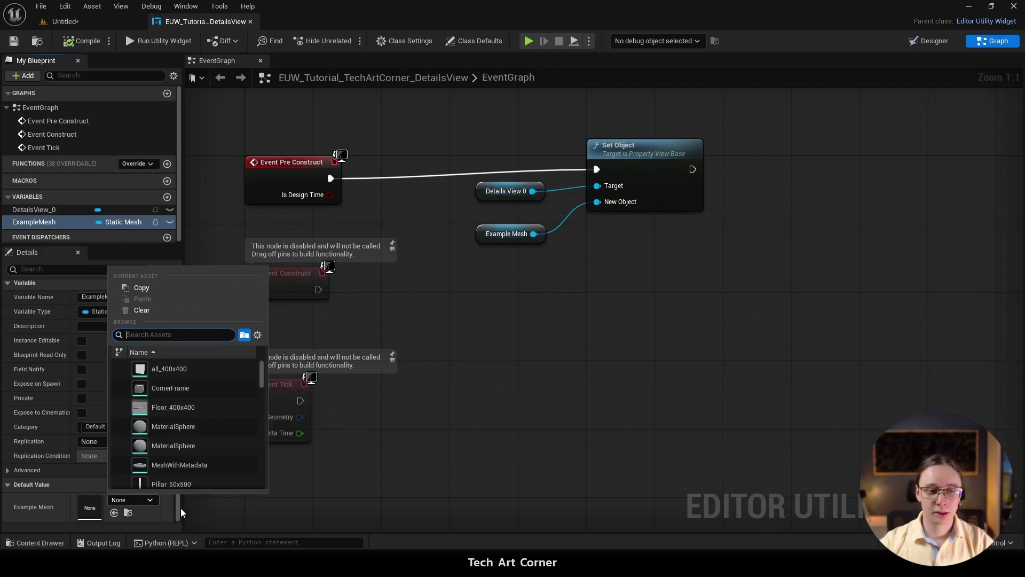
{"action": "scroll", "coordinate": [240, 395], "scroll_direction": "down", "scroll_amount": 3}
{"action": "scroll", "coordinate": [240, 398], "scroll_direction": "down", "scroll_amount": 5}
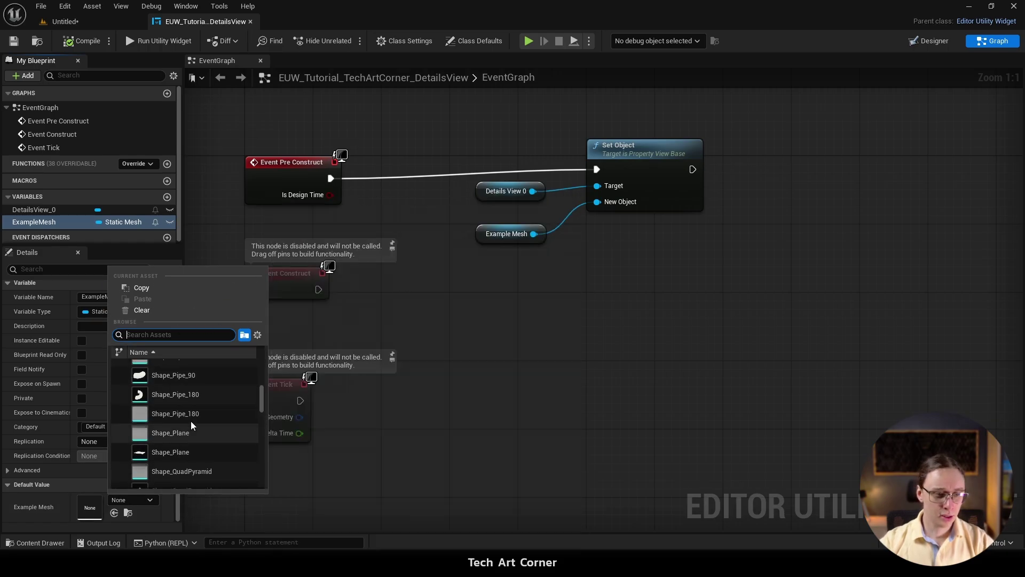
{"action": "scroll", "coordinate": [190, 421], "scroll_direction": "up", "scroll_amount": 3}
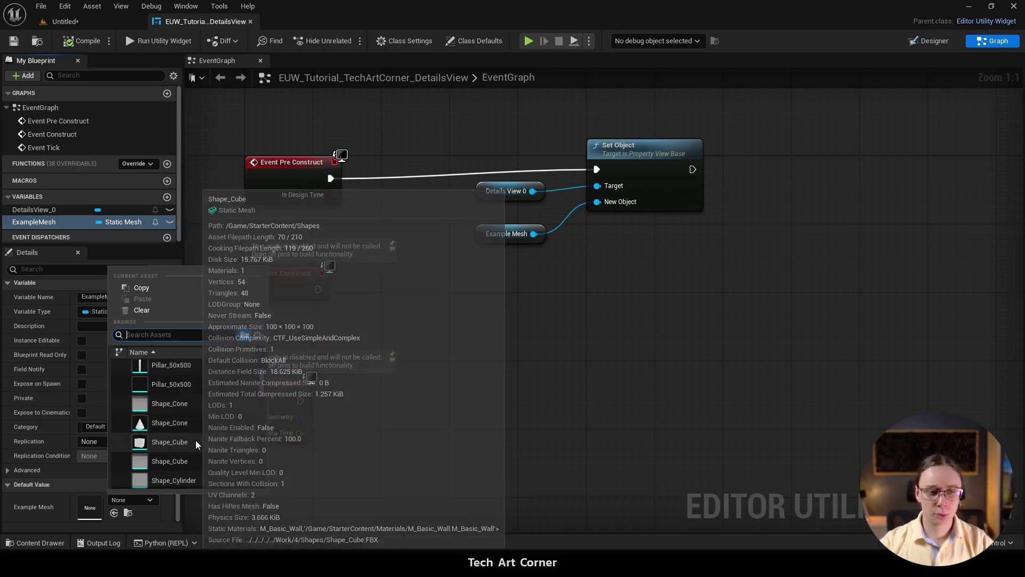
{"action": "left_click", "coordinate": [195, 440]}
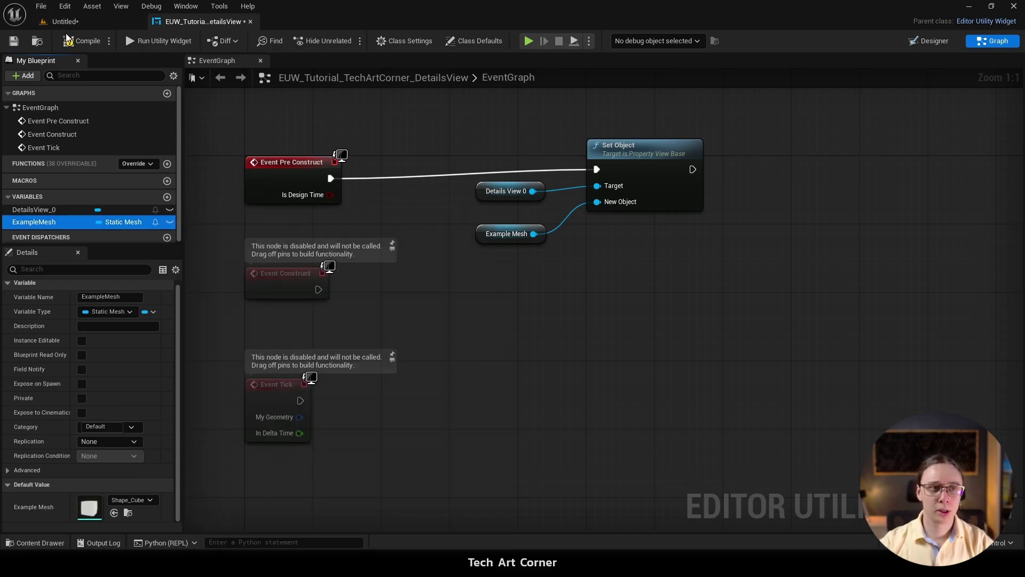
Step: Compile and test-run the widget, confirming the Details View shows the cube's LOD and Nanite settings
{"action": "left_click", "coordinate": [86, 41]}
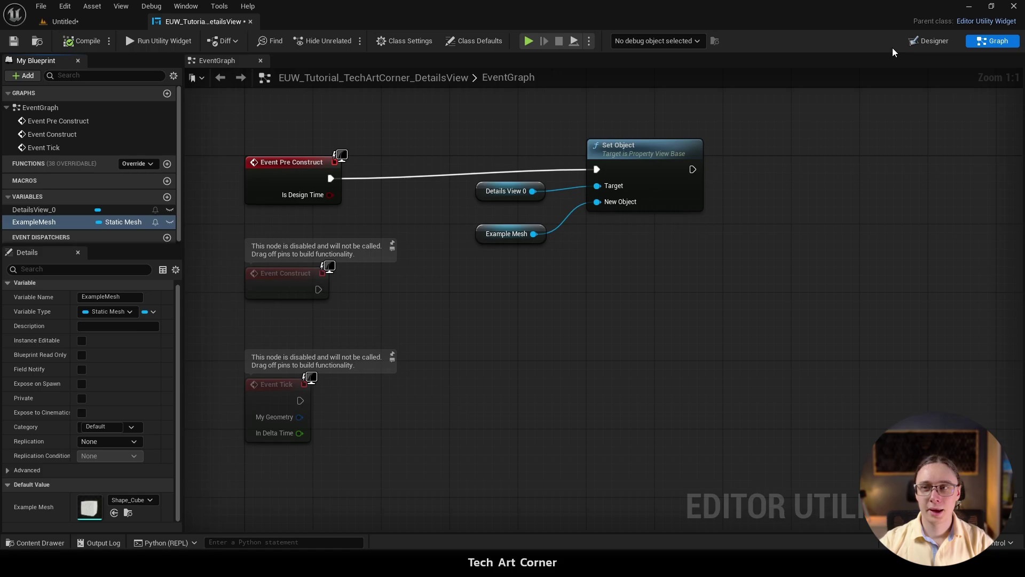
{"action": "left_click", "coordinate": [949, 43]}
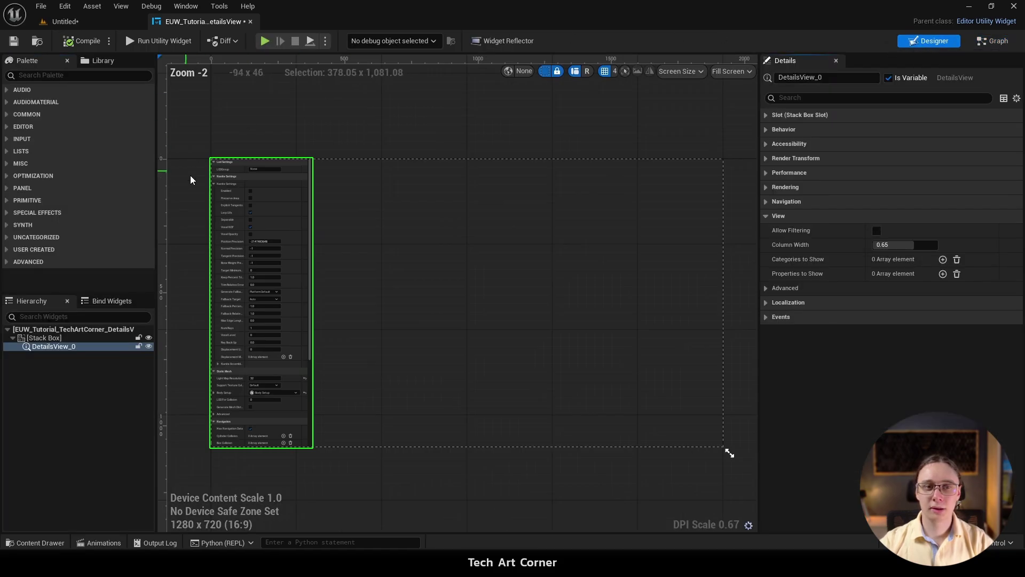
{"action": "scroll", "coordinate": [438, 177], "scroll_direction": "up", "scroll_amount": 5}
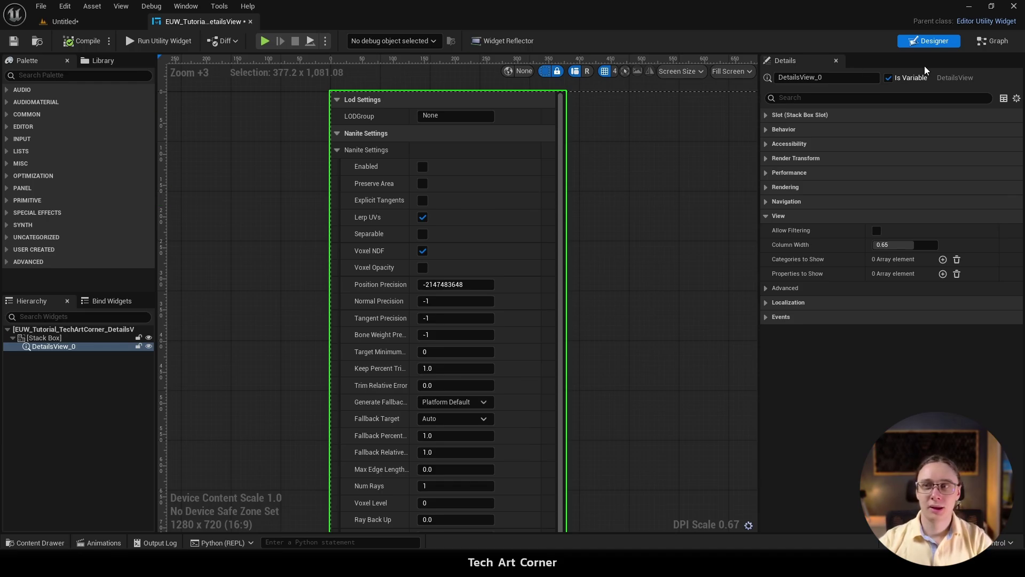
{"action": "left_click", "coordinate": [992, 41]}
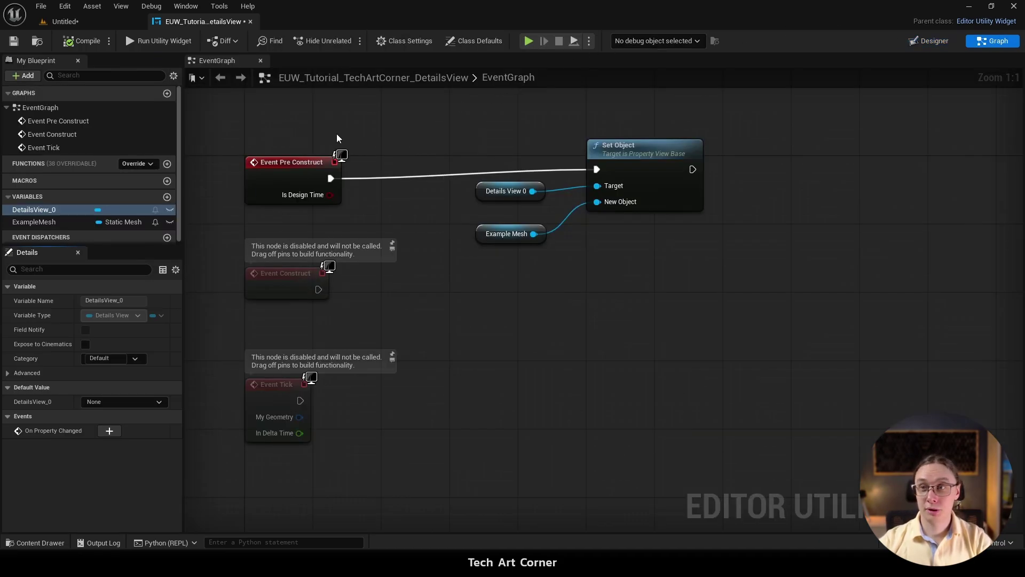
{"action": "left_click", "coordinate": [946, 42]}
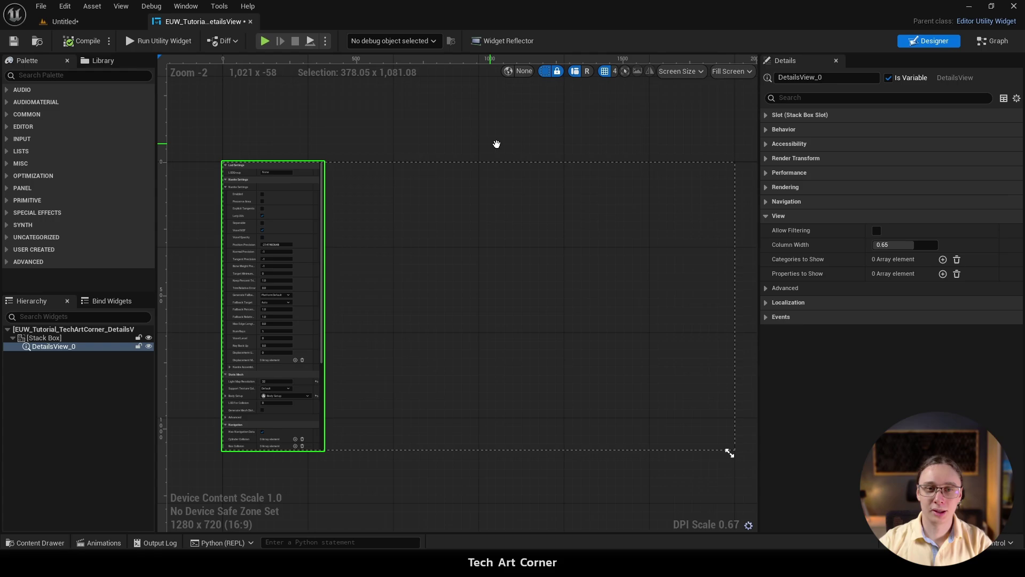
{"action": "right_click_drag", "start_coordinate": [497, 145], "coordinate": [626, 152]}
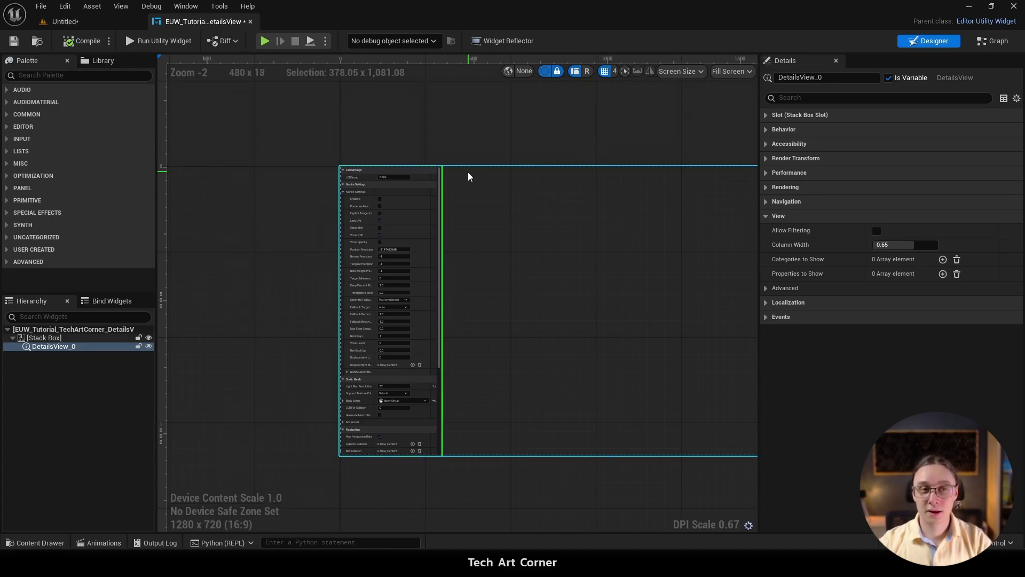
{"action": "left_click", "coordinate": [147, 42]}
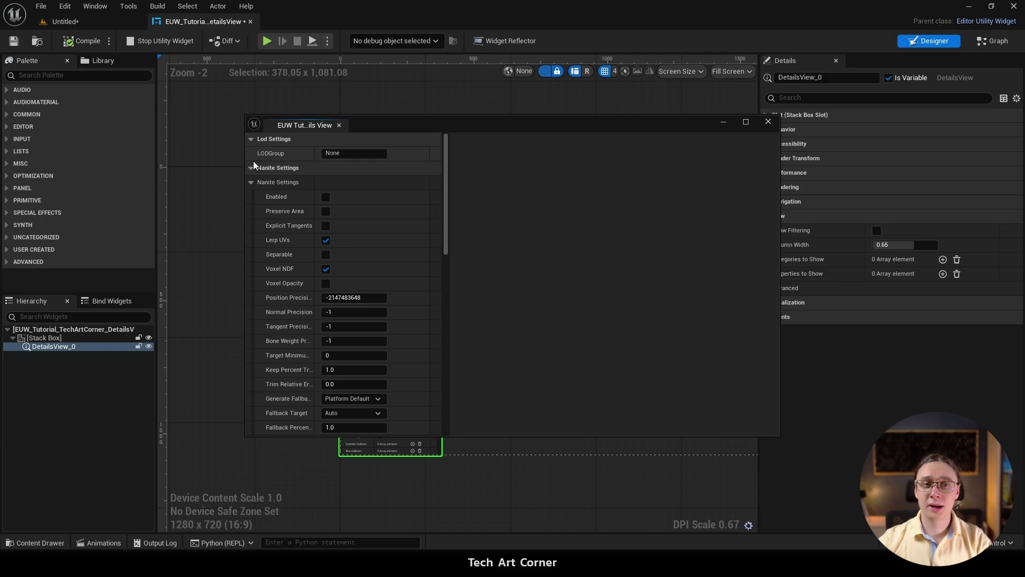
{"action": "middle_click", "coordinate": [286, 126]}
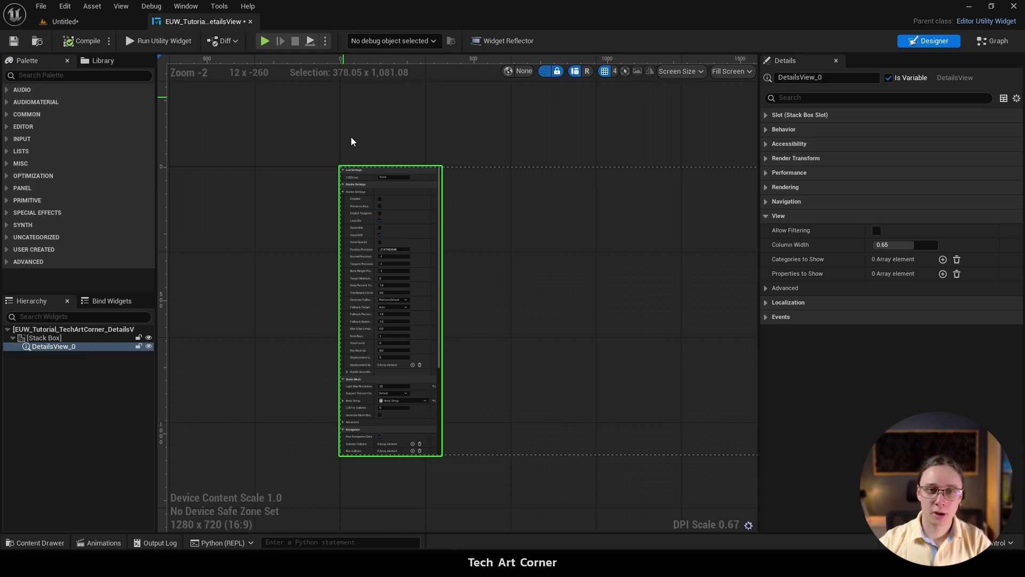
{"action": "scroll", "coordinate": [442, 171], "scroll_direction": "up", "scroll_amount": 5}
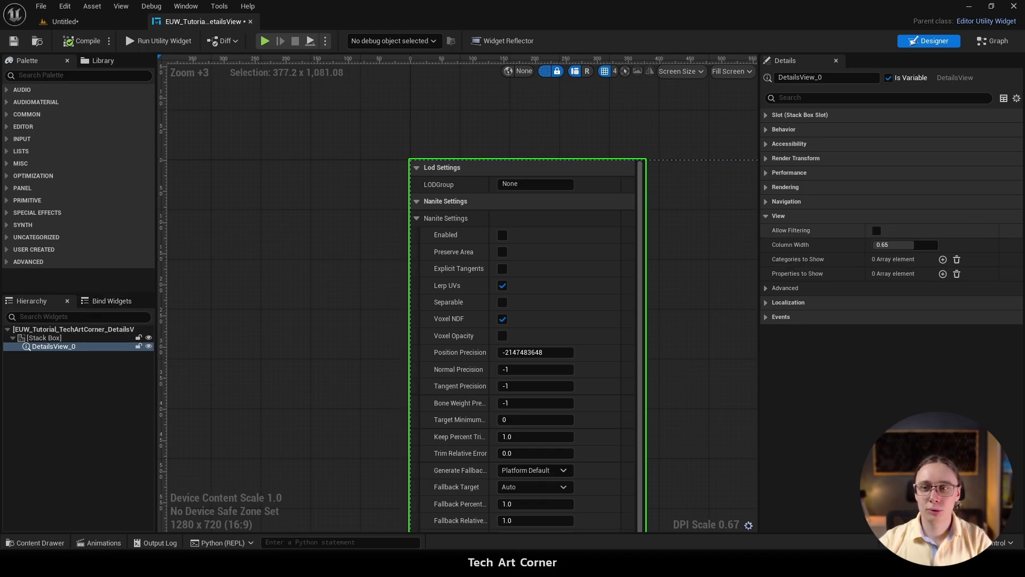
Step: Enable Allow Filtering in the Details View's View settings
{"action": "left_click", "coordinate": [771, 214]}
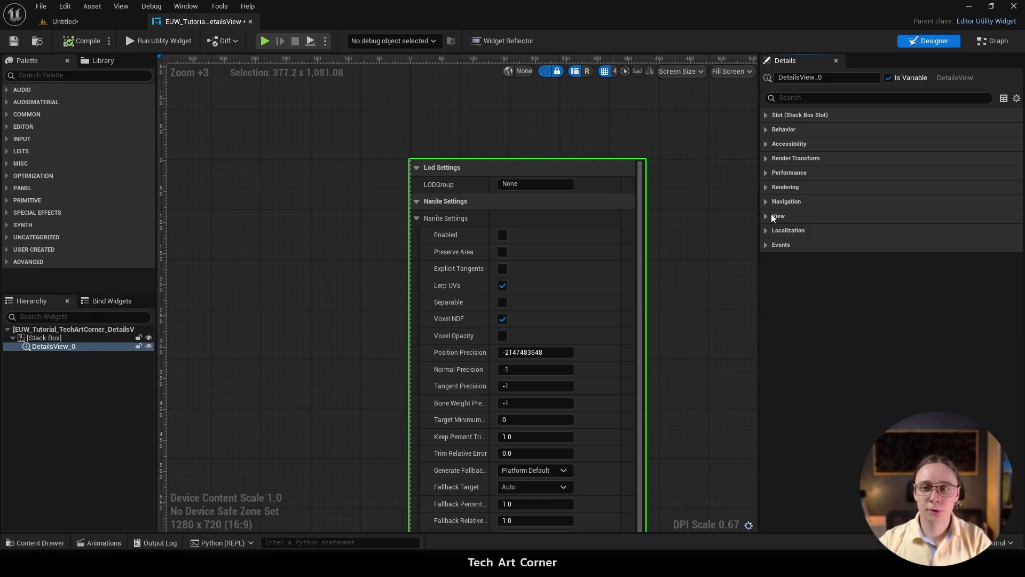
{"action": "left_click", "coordinate": [771, 215]}
{"action": "left_click", "coordinate": [876, 230]}
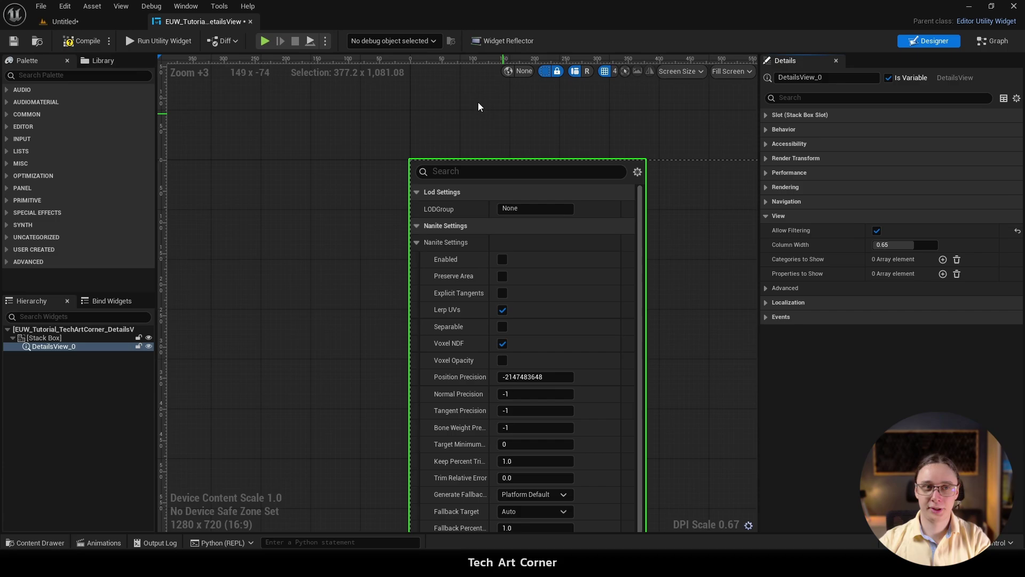
Step: Test-run the widget and search 'voxe' in its property search box, then clear it
{"action": "left_click", "coordinate": [138, 43]}
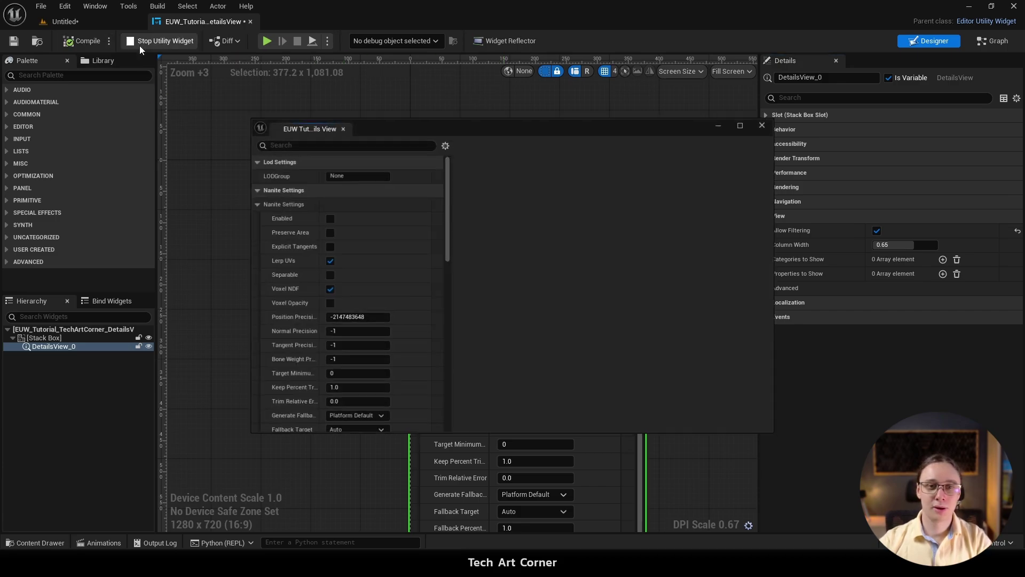
{"action": "left_click", "coordinate": [304, 145]}
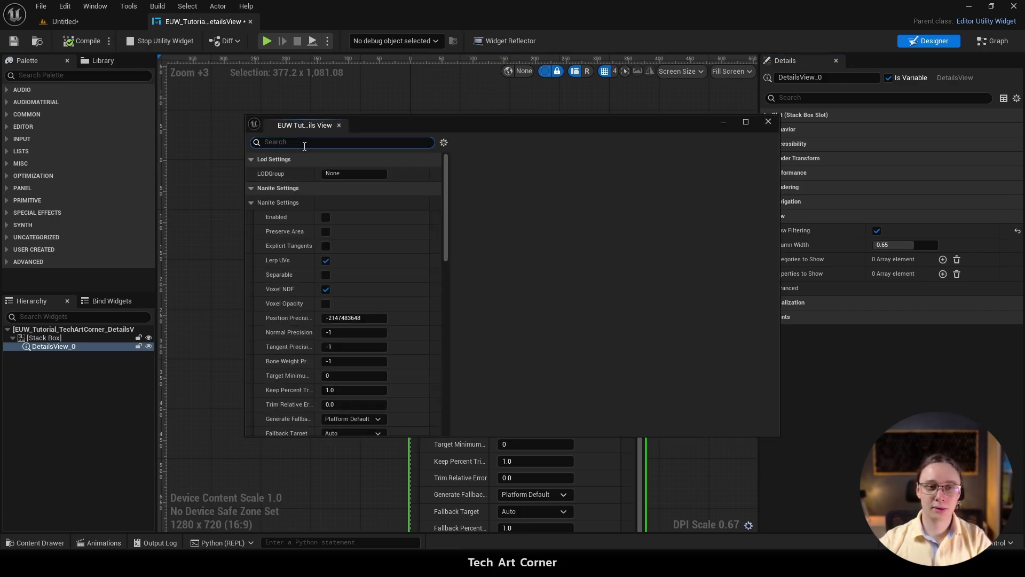
{"action": "type", "text": "voxe"}
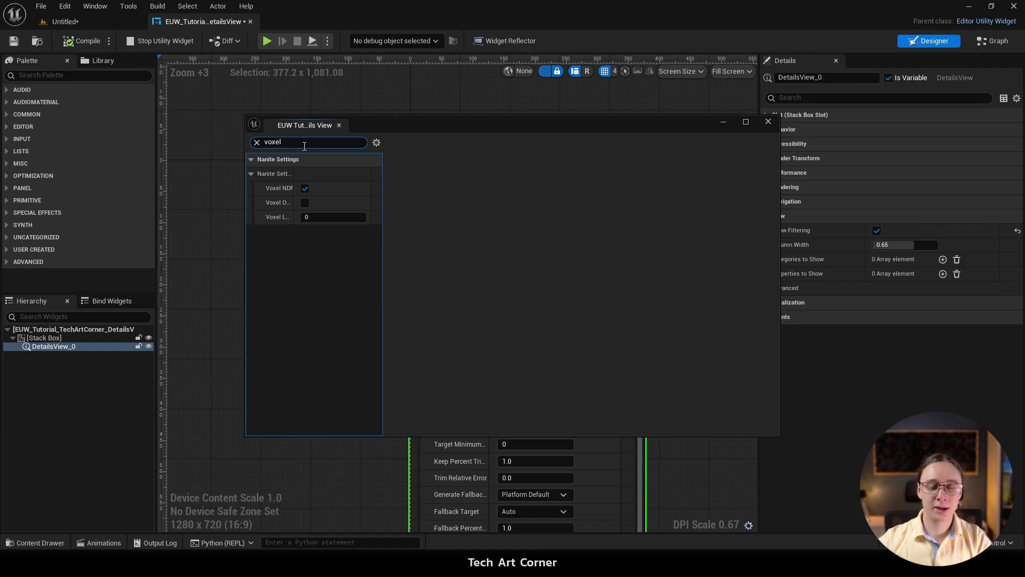
{"action": "key", "text": "Escape"}
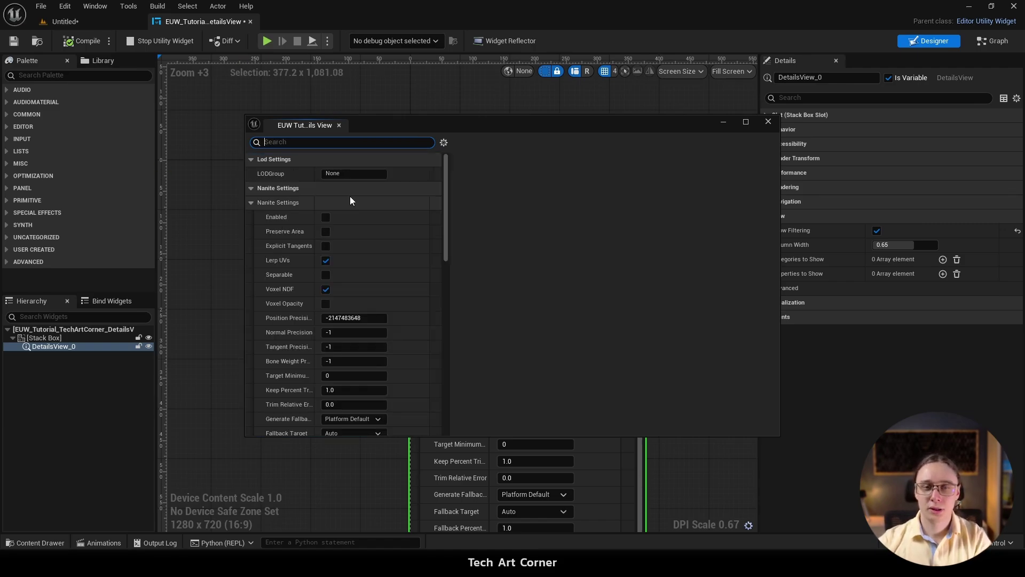
Step: Collapse Nanite Settings and expand Static Mesh to reveal Light Map Resolution 32
{"action": "left_click", "coordinate": [251, 203]}
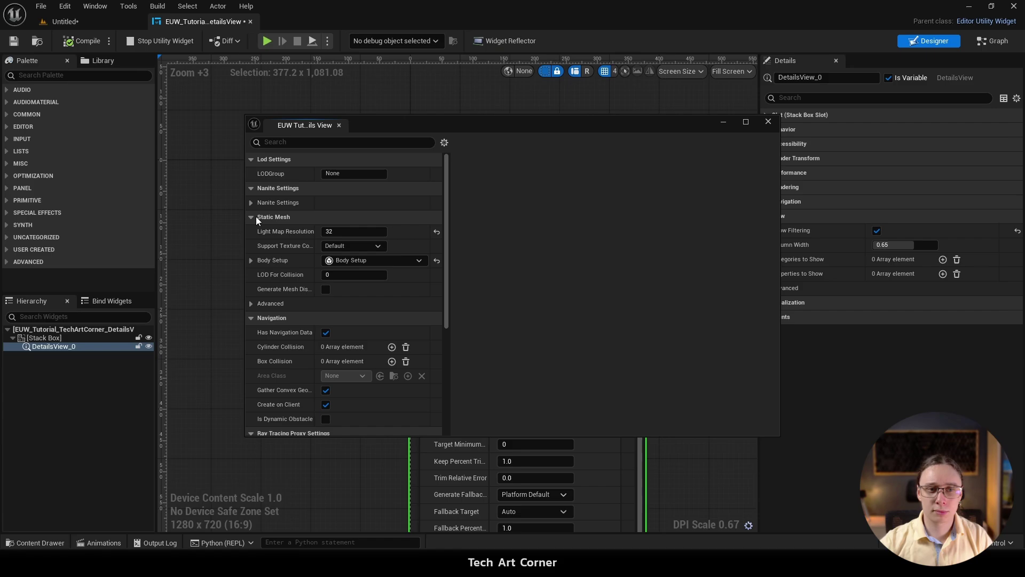
{"action": "left_click", "coordinate": [250, 219]}
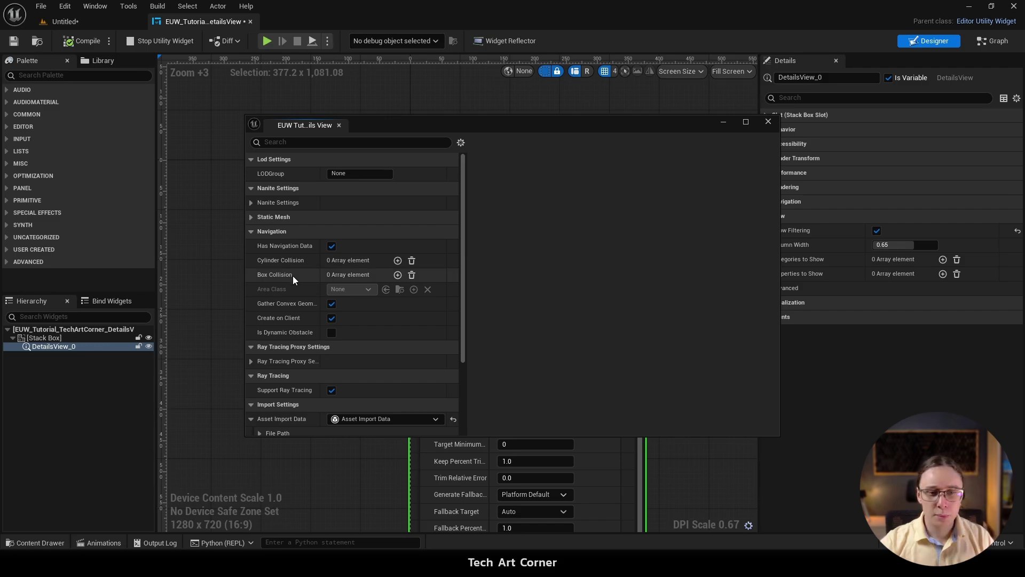
{"action": "scroll", "coordinate": [293, 275], "scroll_direction": "down", "scroll_amount": 4}
{"action": "scroll", "coordinate": [296, 312], "scroll_direction": "down", "scroll_amount": 1}
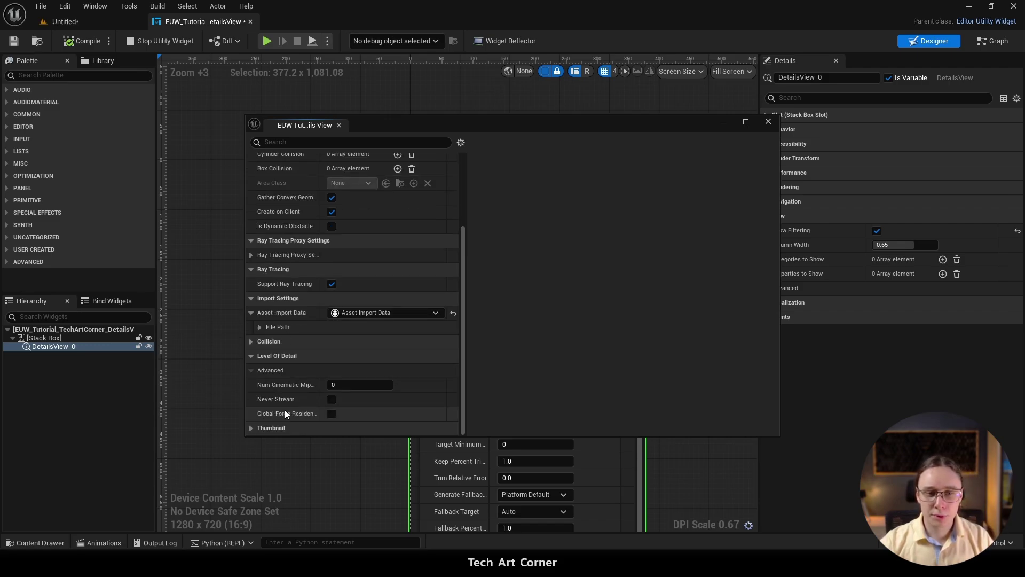
{"action": "scroll", "coordinate": [292, 187], "scroll_direction": "up", "scroll_amount": 1}
{"action": "scroll", "coordinate": [292, 187], "scroll_direction": "up", "scroll_amount": 5}
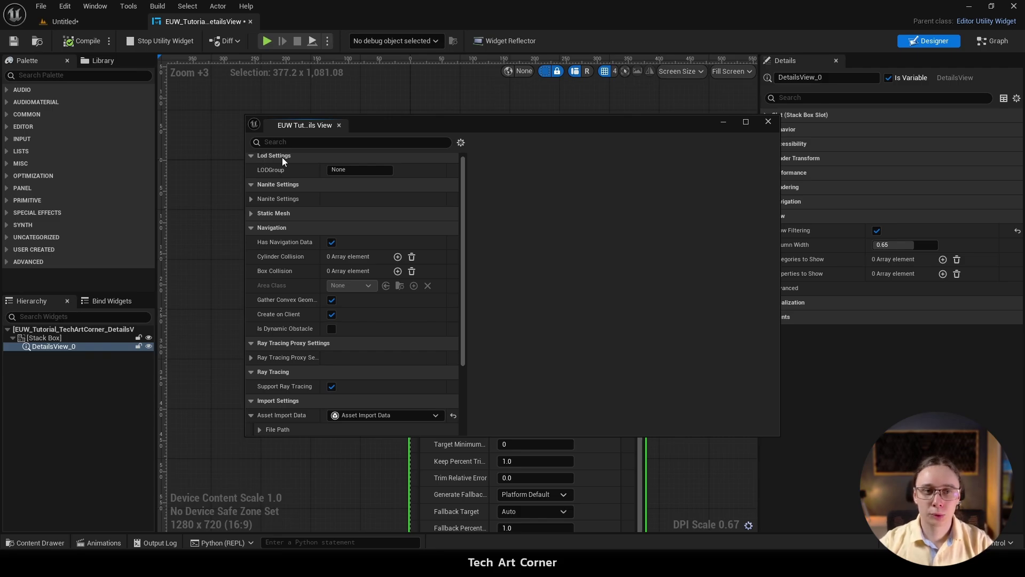
{"action": "left_click", "coordinate": [251, 214]}
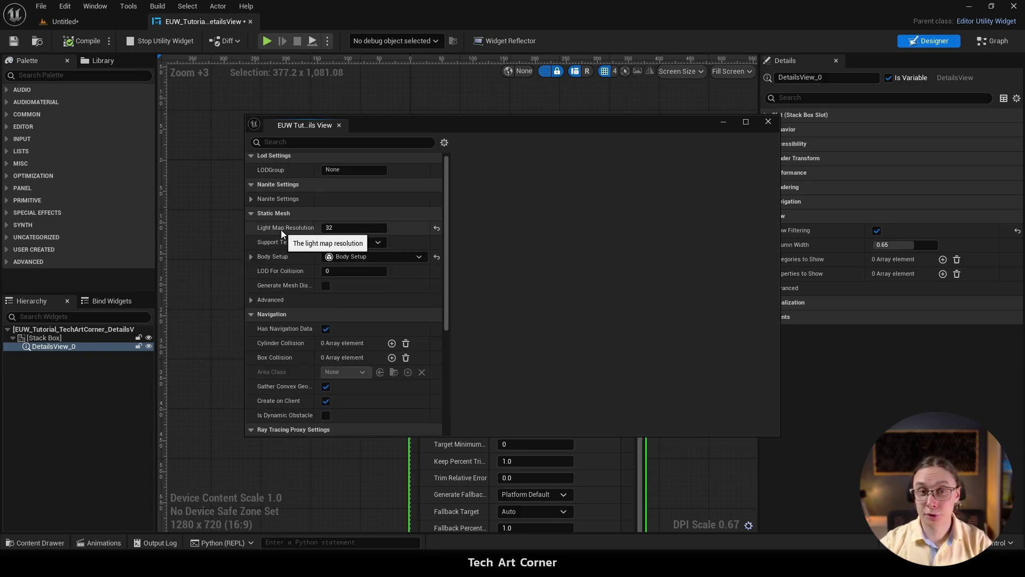
Step: Close the test window and add NaniteSettings to the Details View's Categories to Show
{"action": "middle_click", "coordinate": [297, 127]}
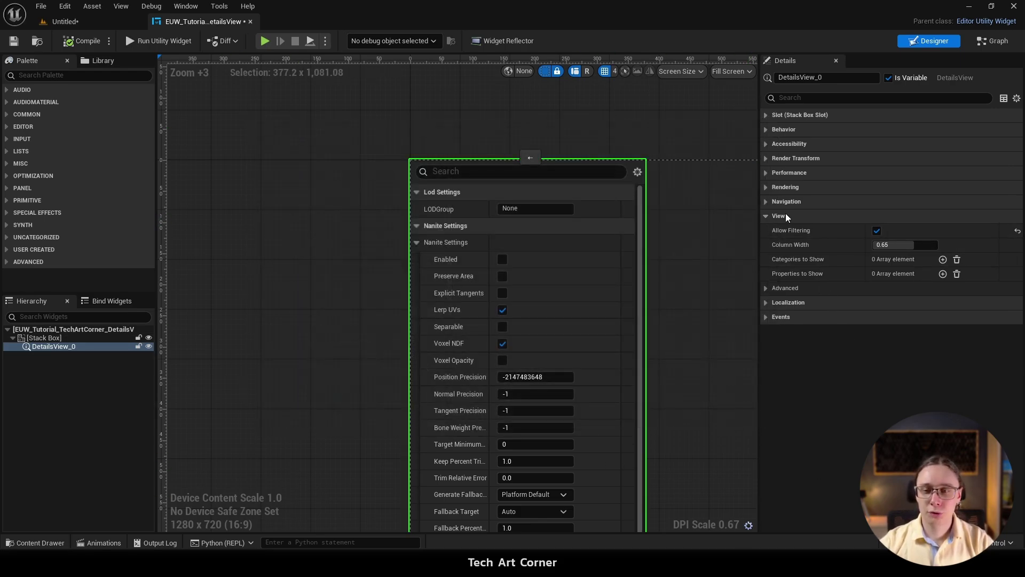
{"action": "left_click", "coordinate": [942, 258]}
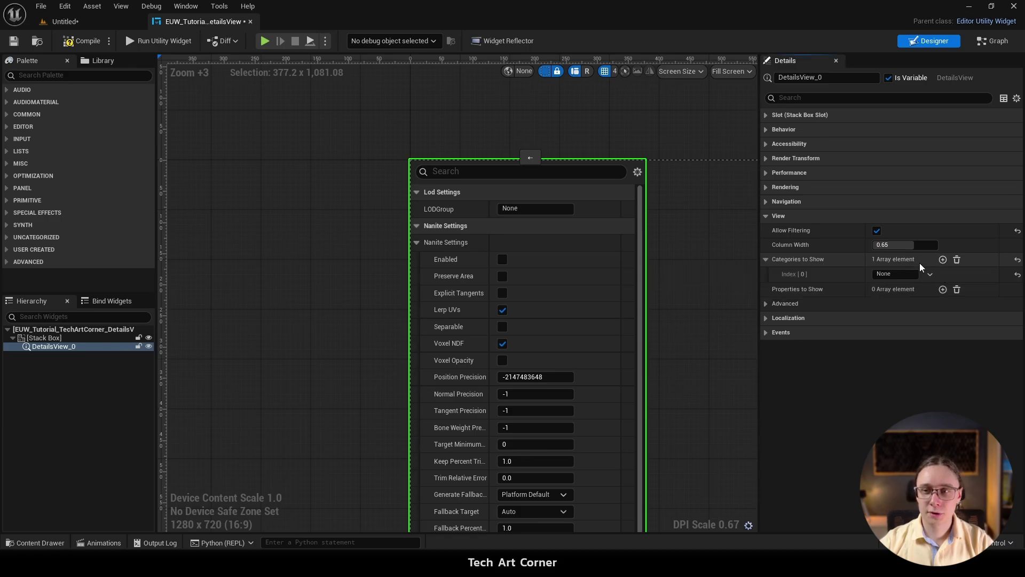
{"action": "left_click", "coordinate": [903, 274]}
{"action": "type", "text": "Nanite"}
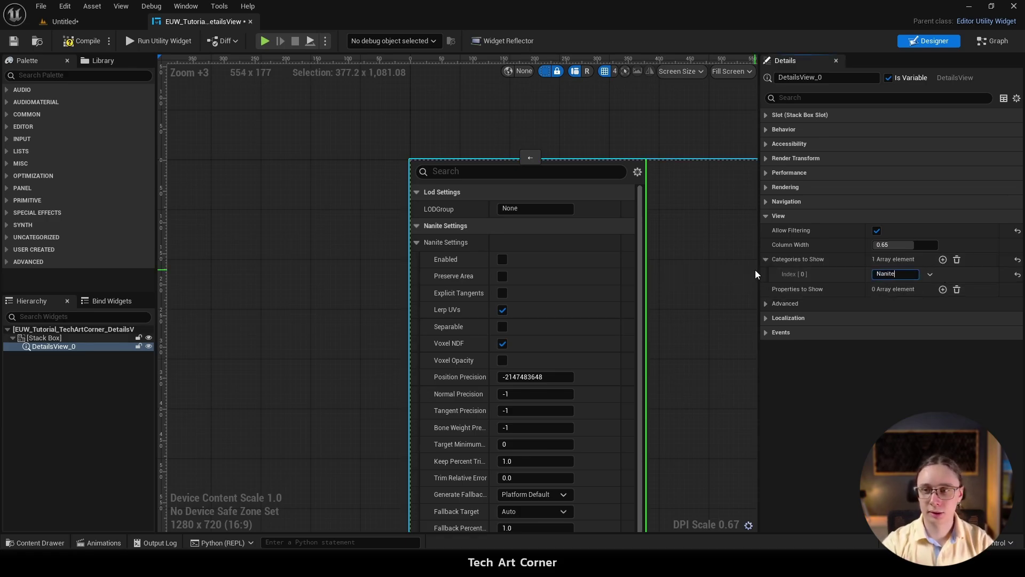
{"action": "type", "text": "Settings"}
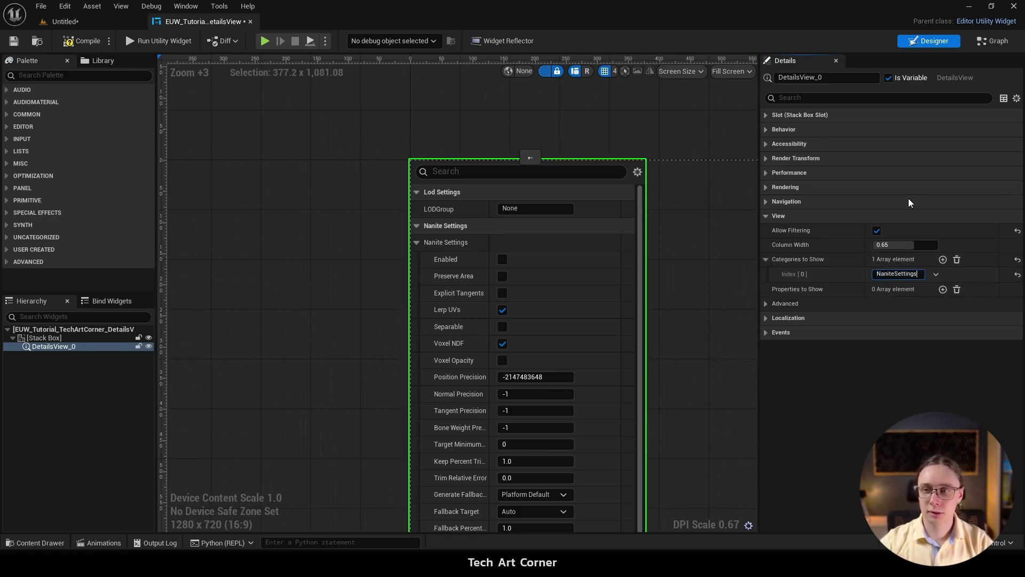
{"action": "left_click", "coordinate": [942, 259]}
Step: Add LodSettings as a second category and LightMapResolution to Properties to Show
{"action": "left_click", "coordinate": [895, 289]}
{"action": "type", "text": "LO"}
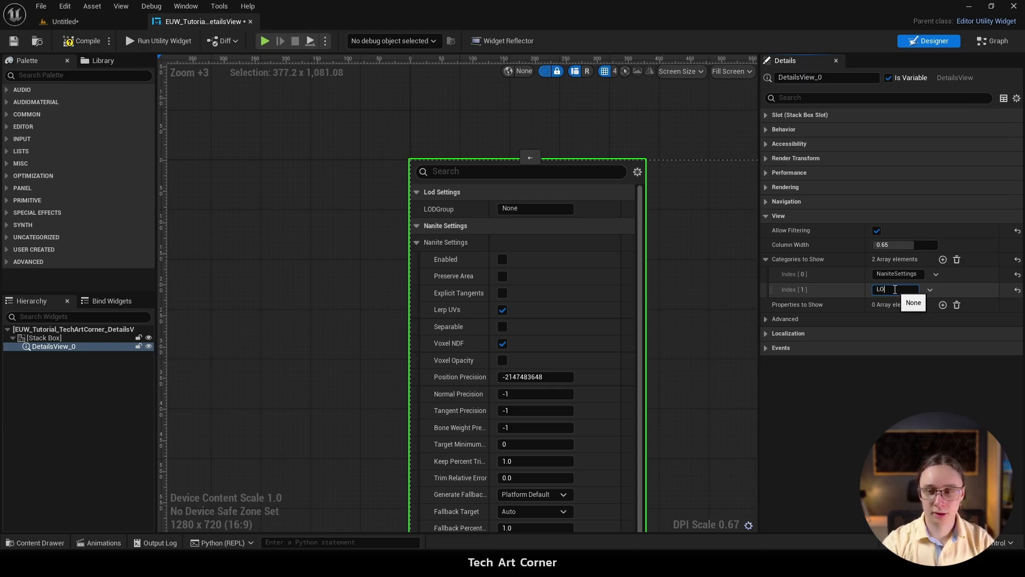
{"action": "key", "text": "BackSpace"}
{"action": "type", "text": "odSetting"}
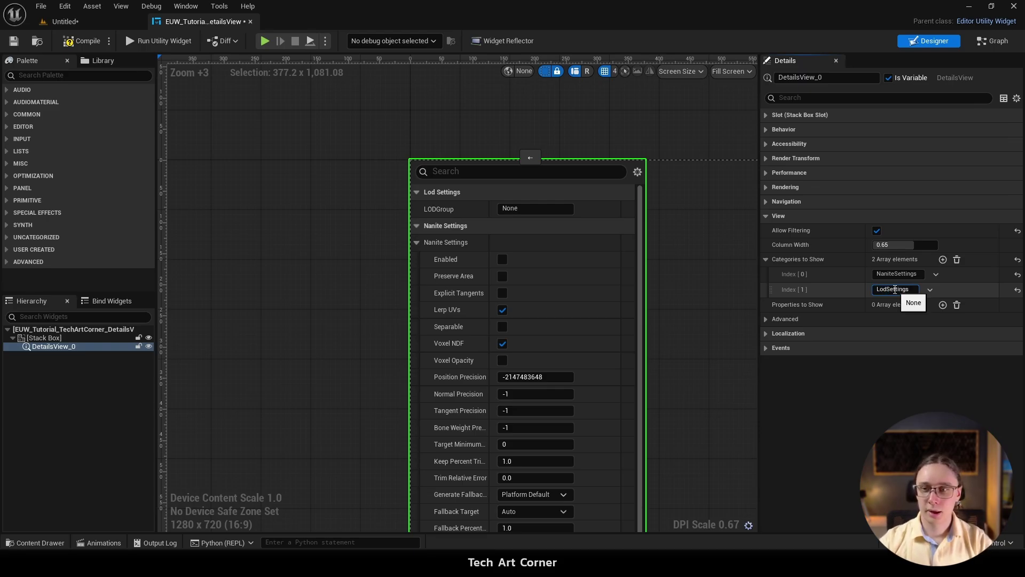
{"action": "type", "text": "s"}
{"action": "left_click", "coordinate": [942, 304]}
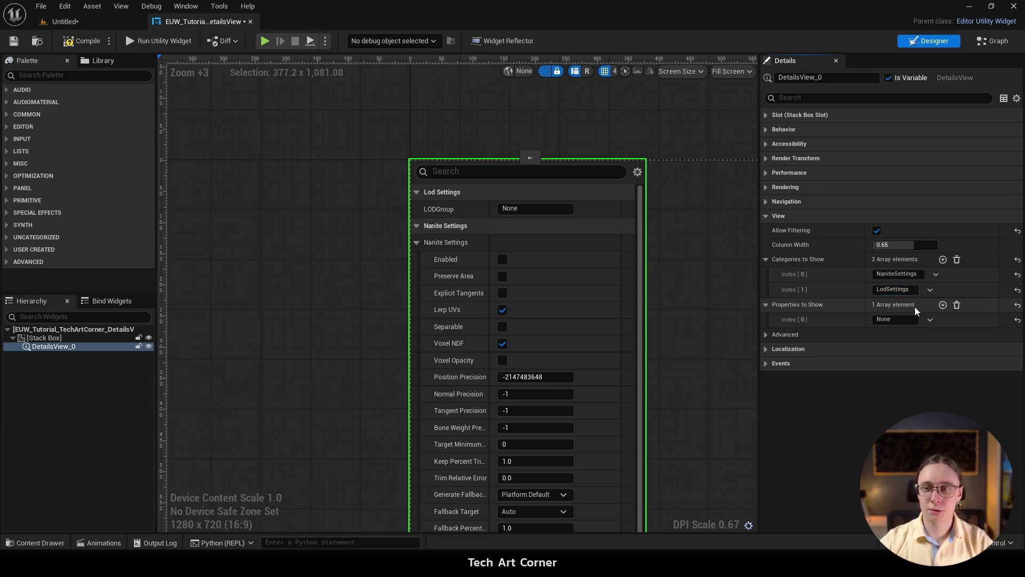
{"action": "left_click", "coordinate": [887, 318]}
{"action": "type", "text": "LightM"}
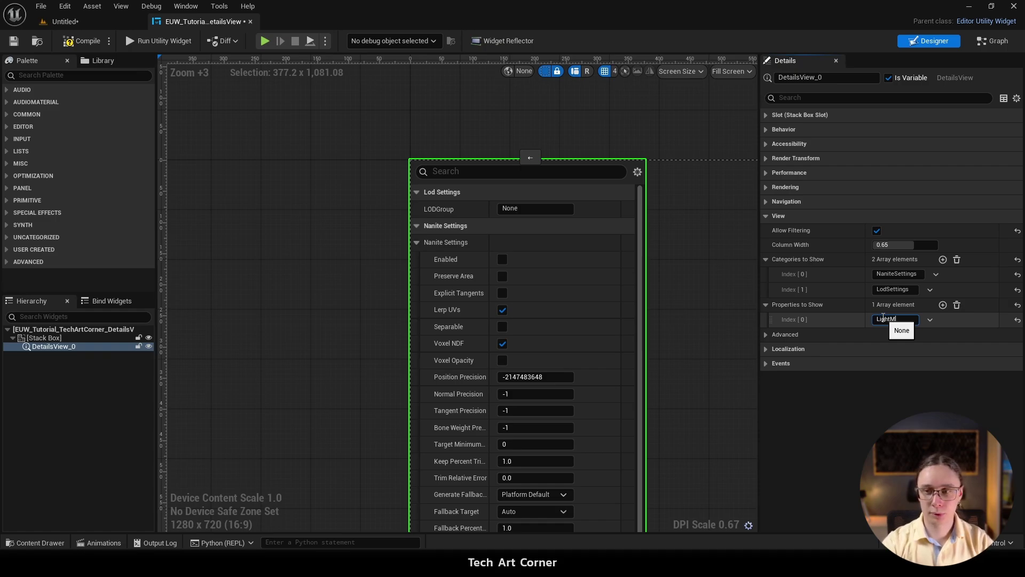
{"action": "type", "text": "apResolution"}
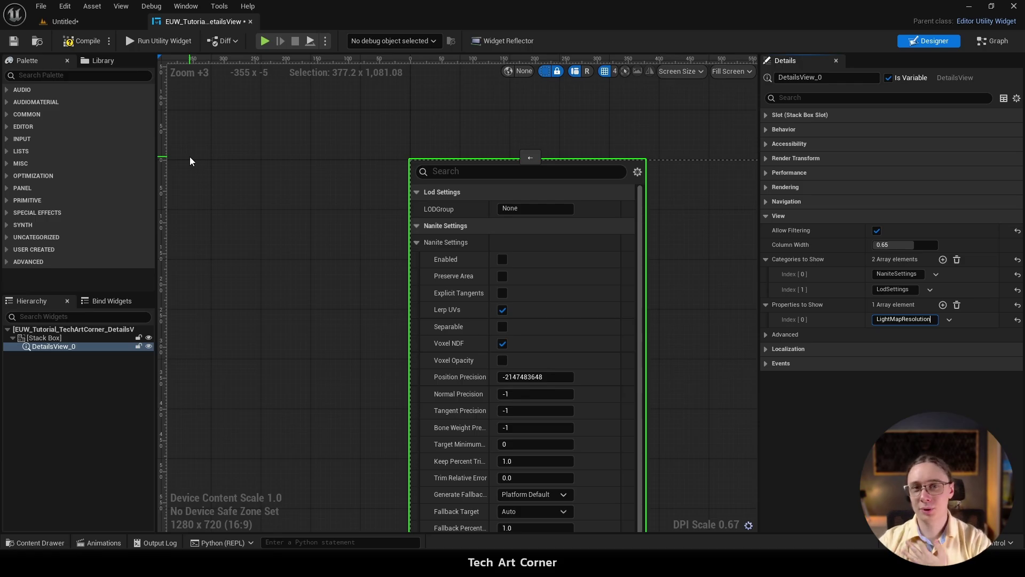
{"action": "left_click", "coordinate": [257, 127]}
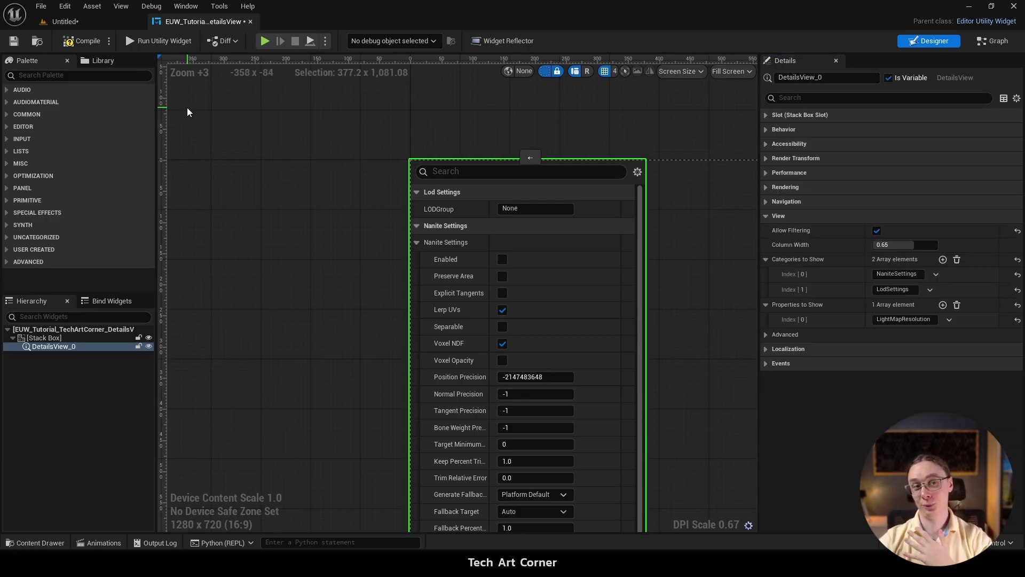
Step: Compile and run the widget, toggling its Nanite Settings, Static Mesh and Lod Settings categories
{"action": "left_click", "coordinate": [95, 41]}
{"action": "scroll", "coordinate": [382, 256], "scroll_direction": "down", "scroll_amount": 5}
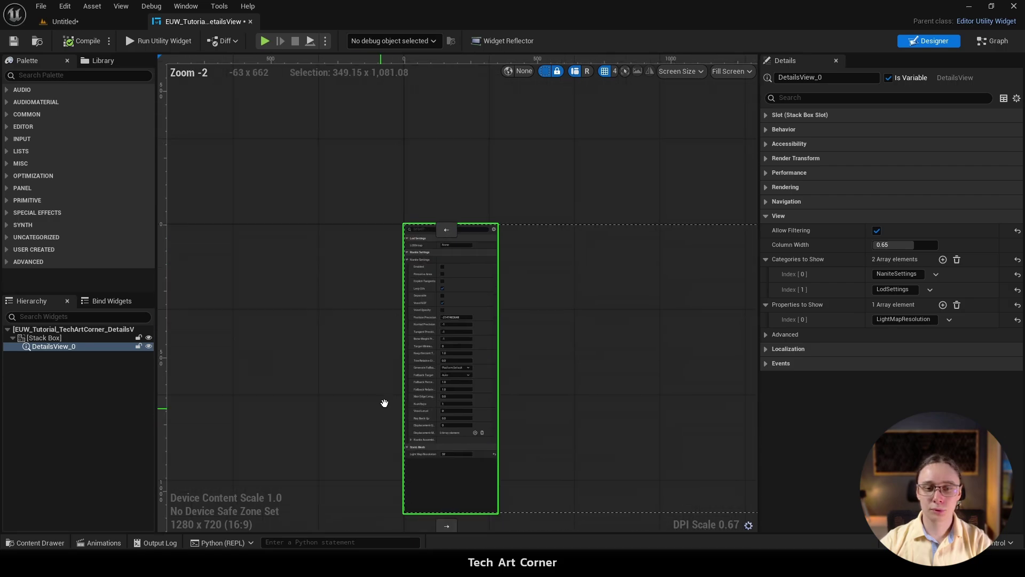
{"action": "scroll", "coordinate": [396, 351], "scroll_direction": "up", "scroll_amount": 3}
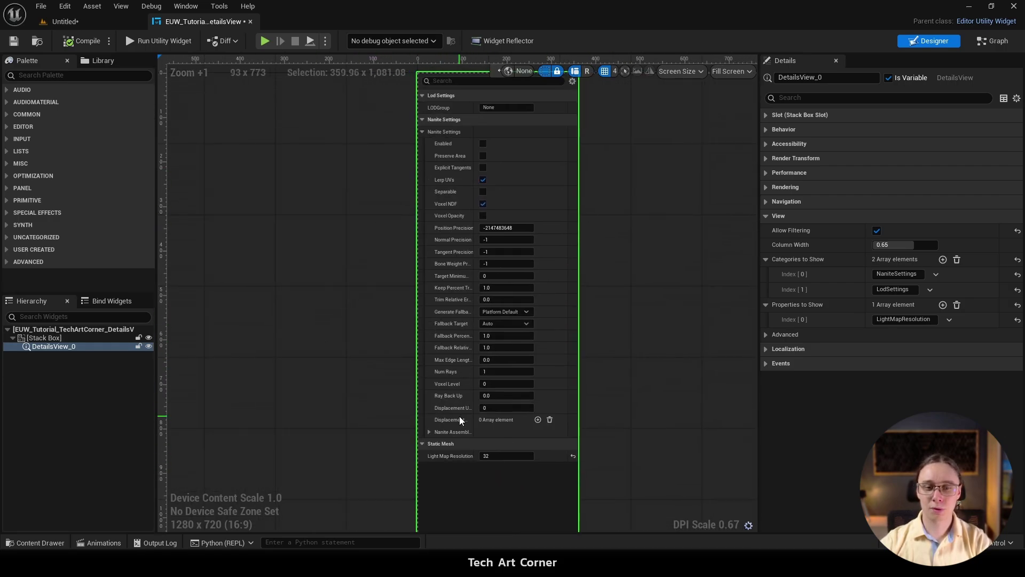
{"action": "left_click", "coordinate": [160, 41]}
{"action": "left_click", "coordinate": [250, 188]}
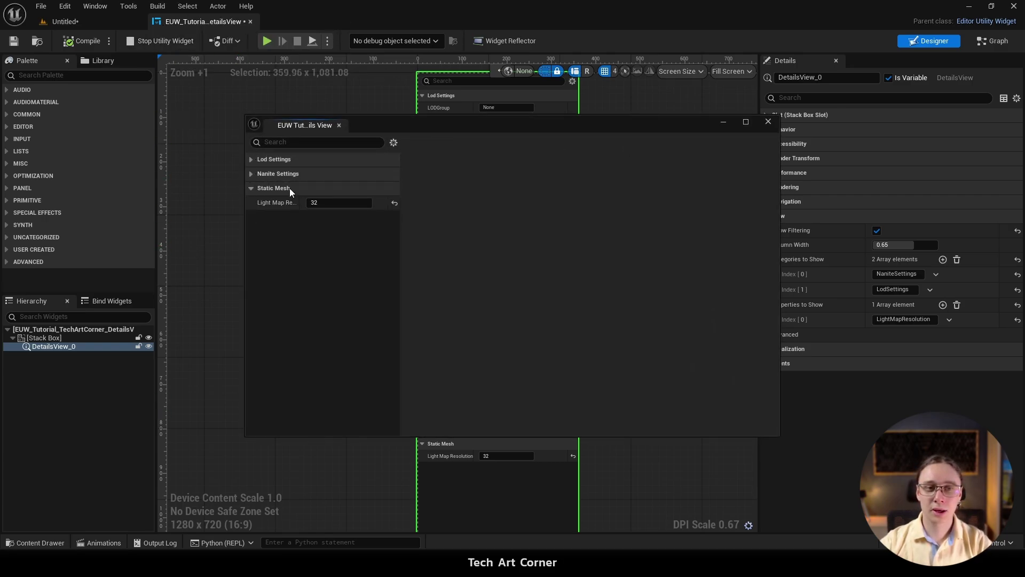
{"action": "left_click", "coordinate": [250, 187]}
{"action": "left_click", "coordinate": [251, 188]}
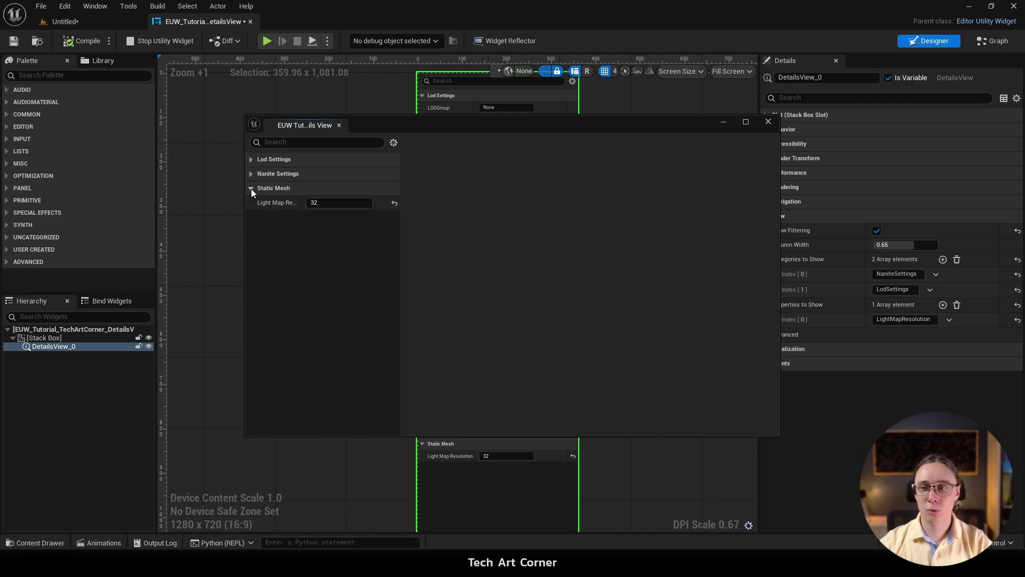
{"action": "left_click", "coordinate": [252, 174]}
{"action": "left_click", "coordinate": [254, 159]}
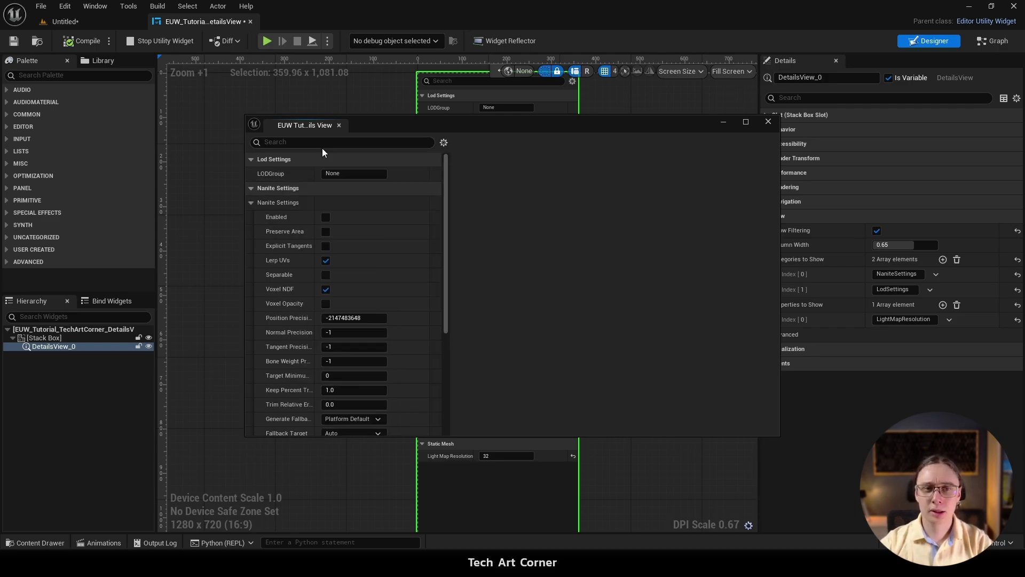
Step: Close the test window and edit the NaniteSettings category entry
{"action": "left_click", "coordinate": [339, 125]}
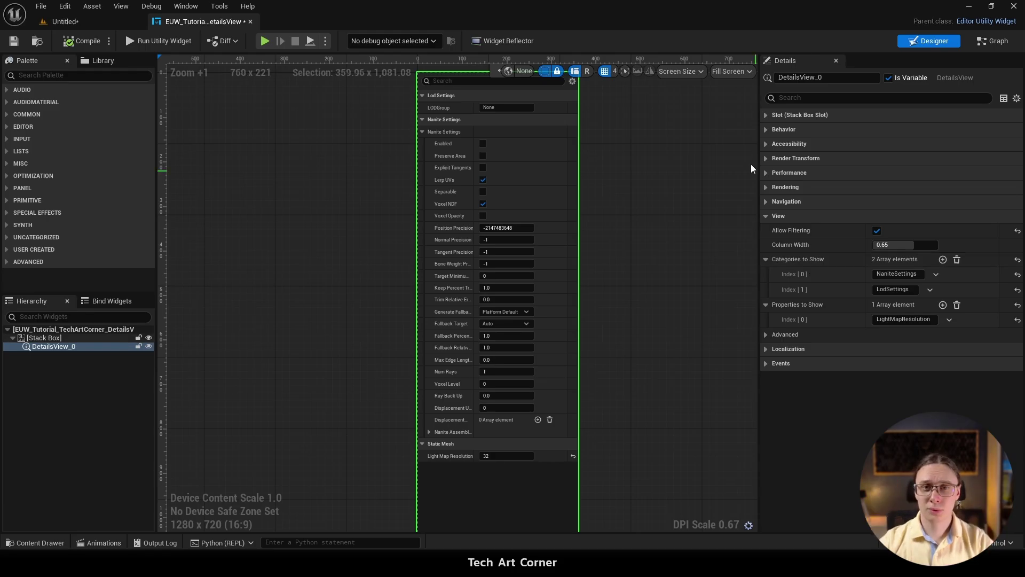
{"action": "scroll", "coordinate": [450, 198], "scroll_direction": "up", "scroll_amount": 5}
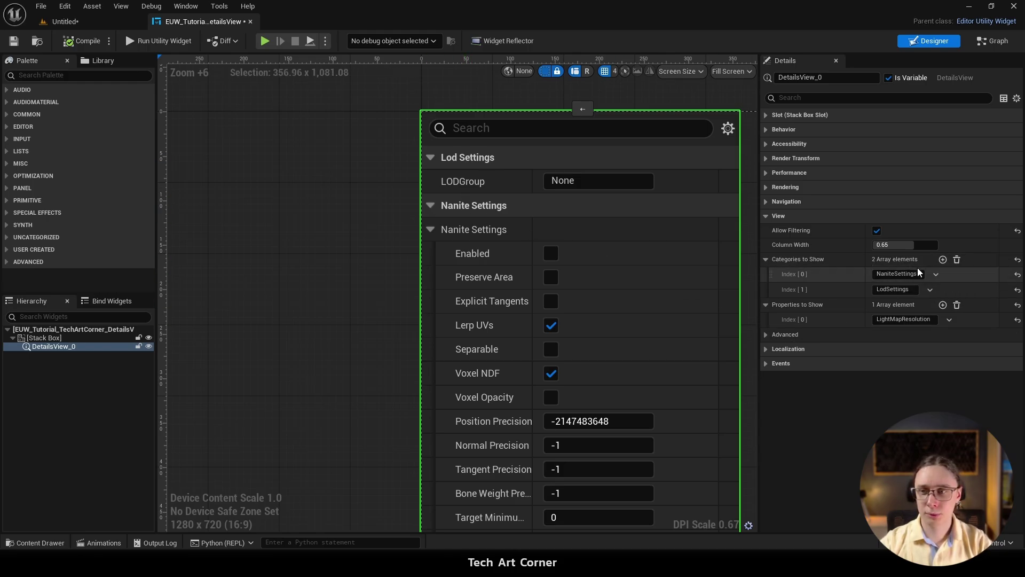
{"action": "left_click", "coordinate": [879, 276]}
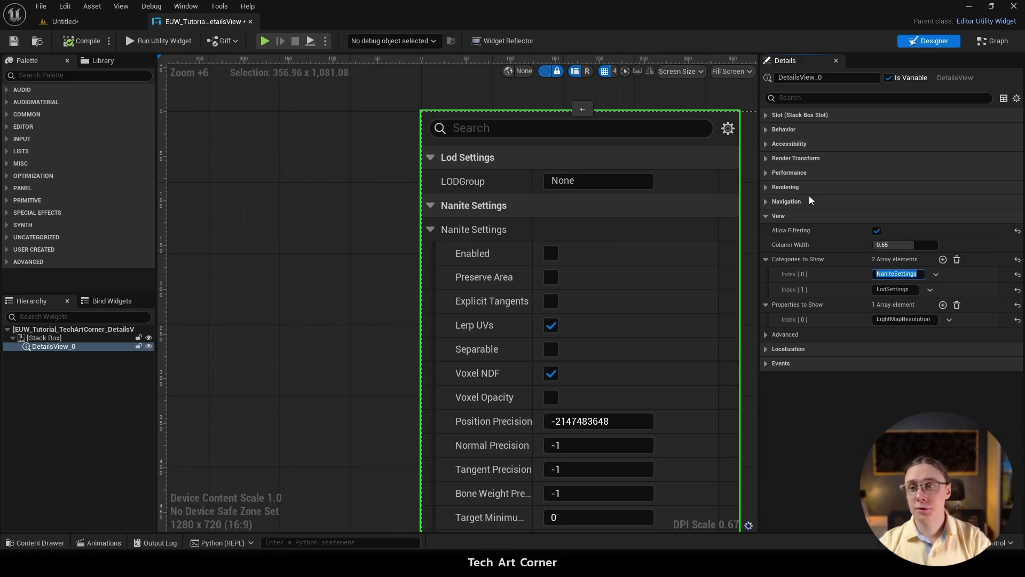
Step: Expand Behavior in the Details panel, then close the EUW_Tutorial_TechArtCorner_DetailsView editor
{"action": "left_click", "coordinate": [809, 131]}
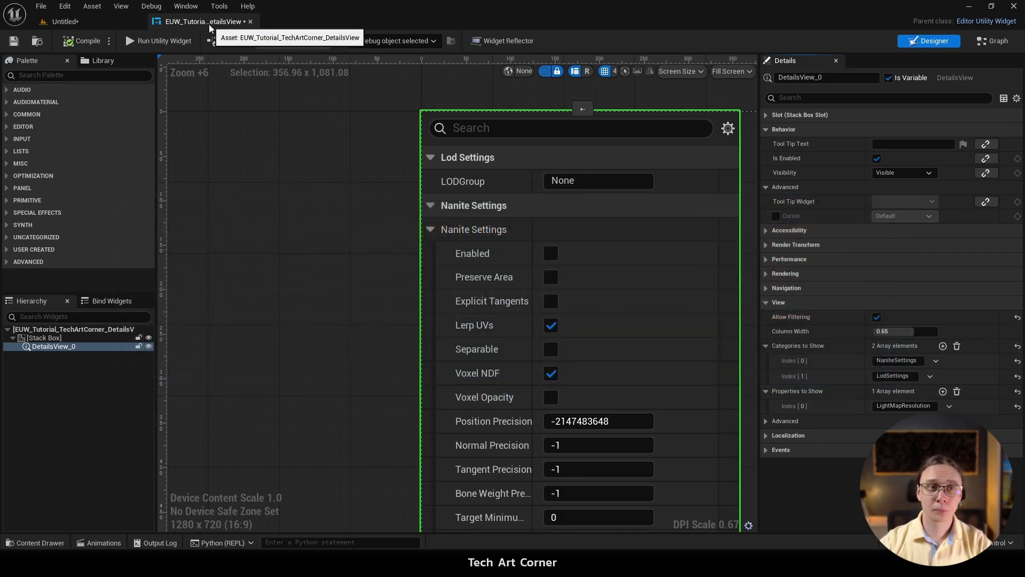
{"action": "left_click", "coordinate": [250, 21]}
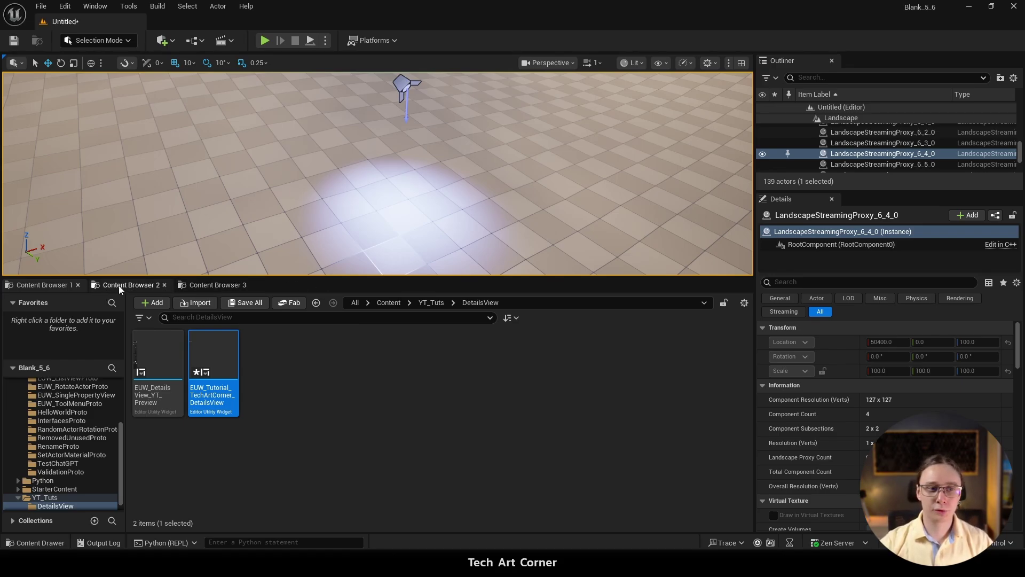
Step: Run the EUW_LightsListView widget and change the SpotLight colour to yellow-green
{"action": "left_click", "coordinate": [133, 283]}
{"action": "right_click", "coordinate": [190, 402]}
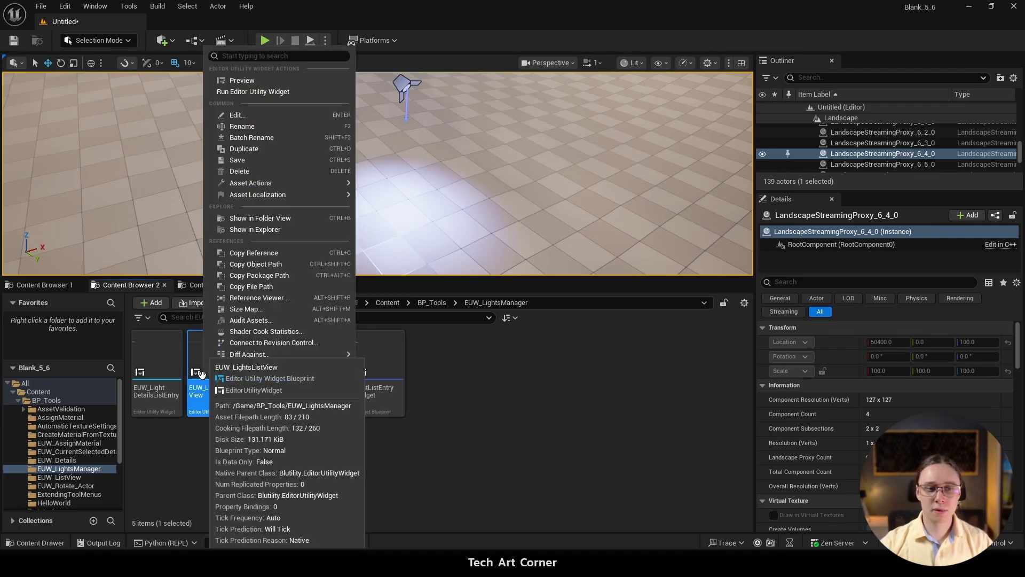
{"action": "left_click", "coordinate": [250, 92]}
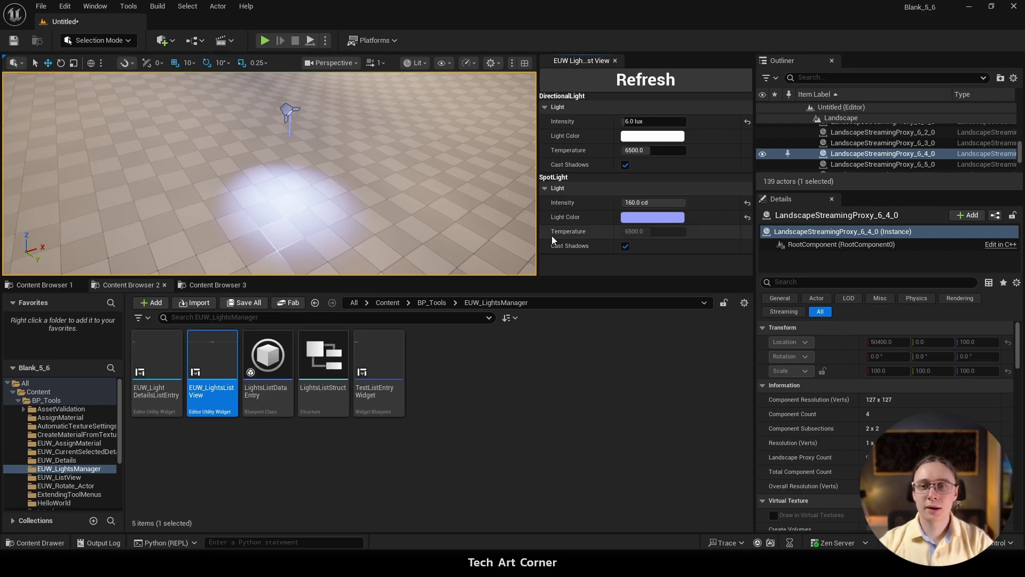
{"action": "left_click", "coordinate": [629, 218]}
{"action": "left_click_drag", "start_coordinate": [703, 280], "coordinate": [687, 355]}
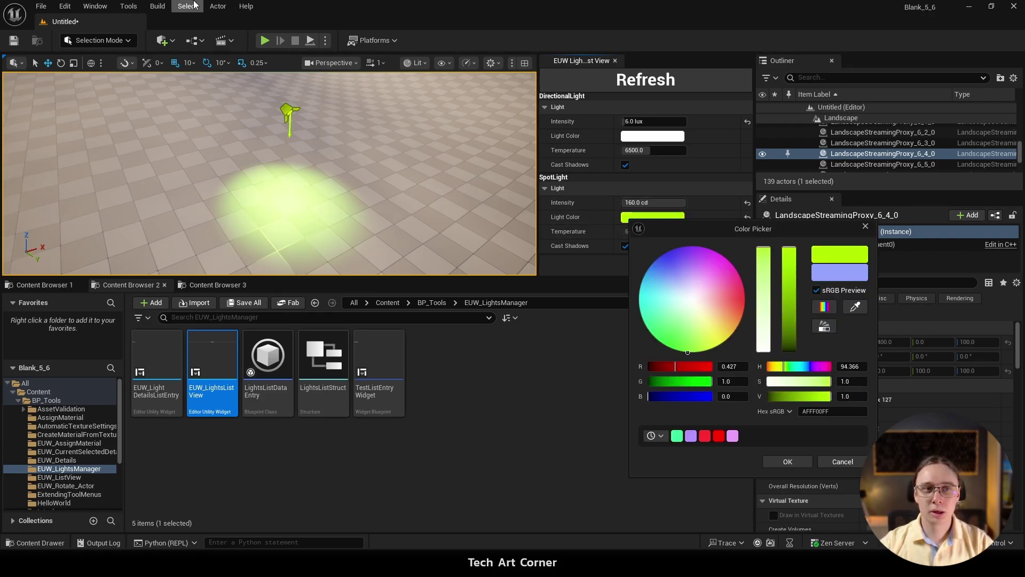
Step: Quick Add a Point Light, move it lower left, and refresh the lights list
{"action": "left_click", "coordinate": [172, 41]}
{"action": "mouse_move", "coordinate": [213, 153]}
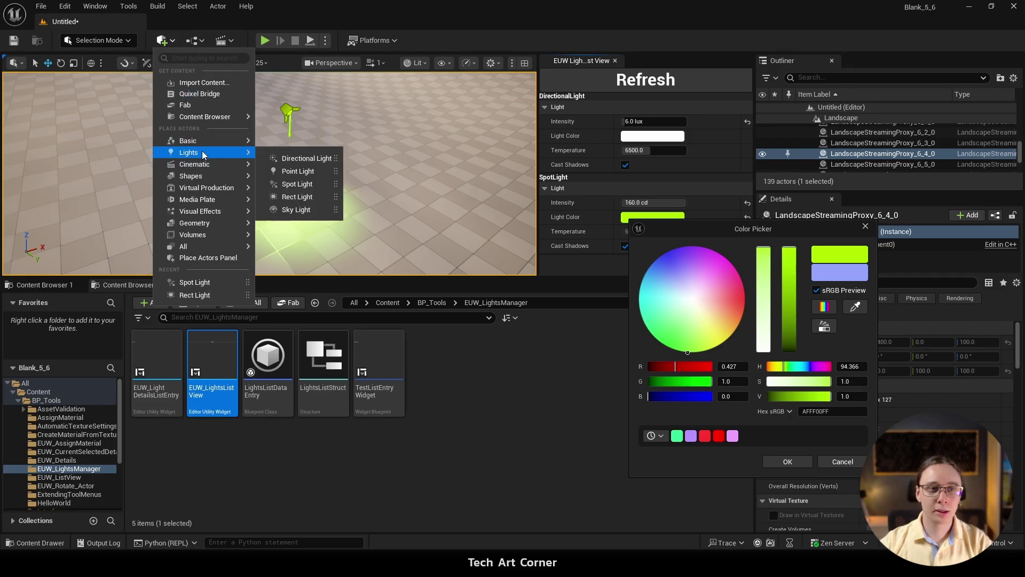
{"action": "left_click", "coordinate": [316, 174]}
{"action": "left_click_drag", "start_coordinate": [316, 174], "coordinate": [118, 225]}
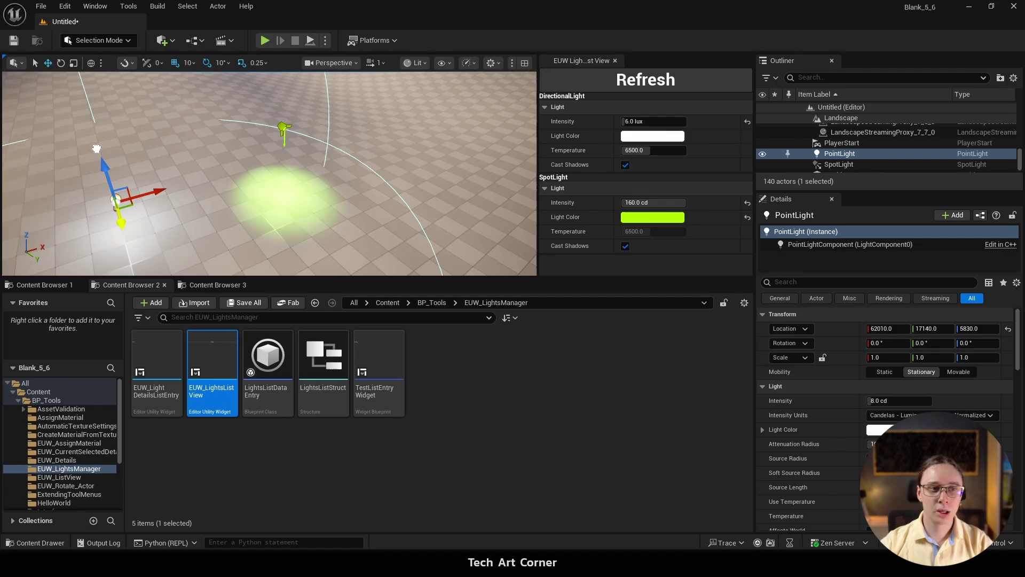
{"action": "left_click", "coordinate": [608, 88]}
Step: Set the PointLight intensity to 160 cd and tint it pale green
{"action": "scroll", "coordinate": [635, 165], "scroll_direction": "down", "scroll_amount": 3}
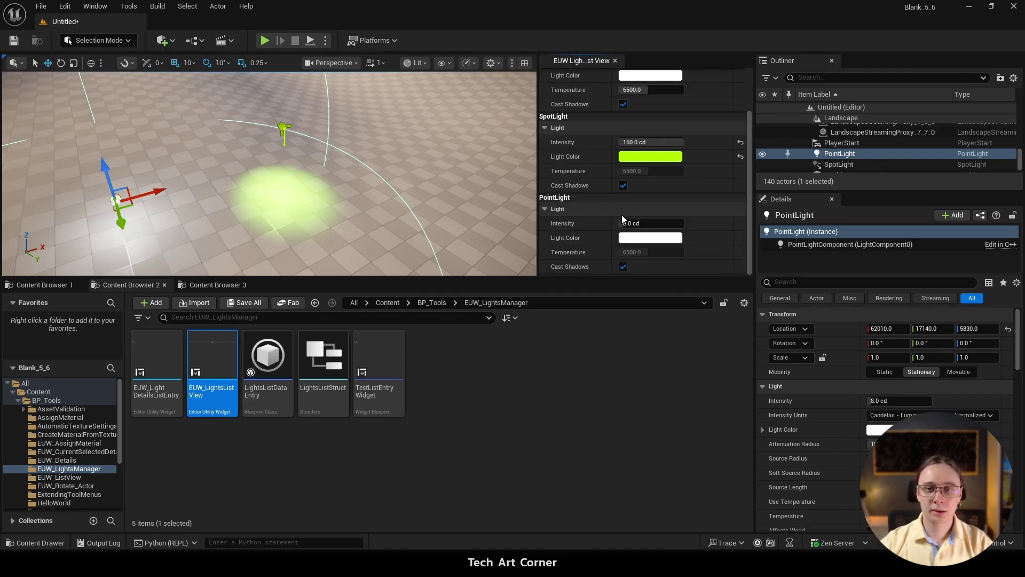
{"action": "left_click_drag", "start_coordinate": [647, 225], "coordinate": [672, 225]}
{"action": "left_click", "coordinate": [650, 237]}
{"action": "left_click_drag", "start_coordinate": [694, 315], "coordinate": [676, 336]}
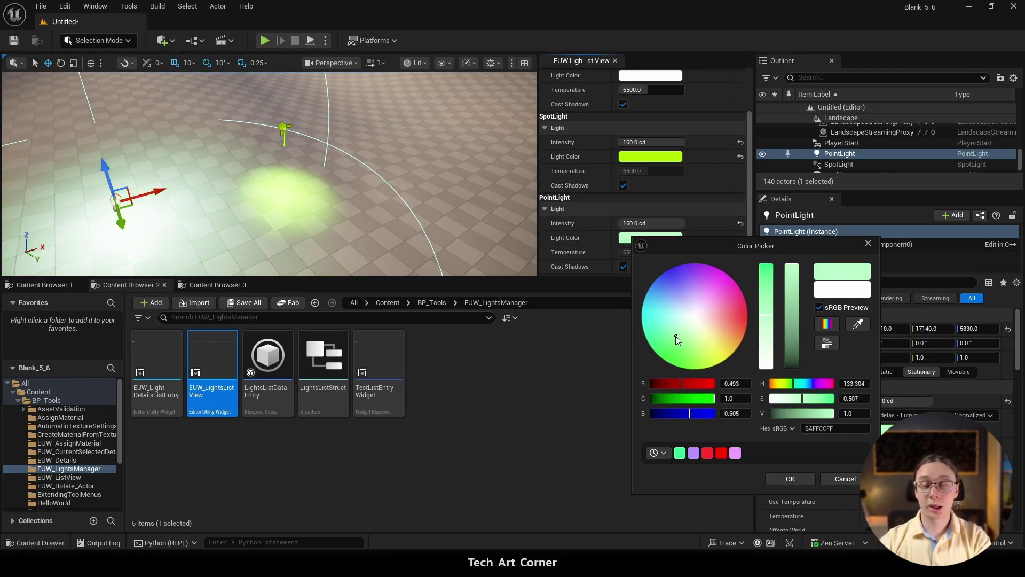